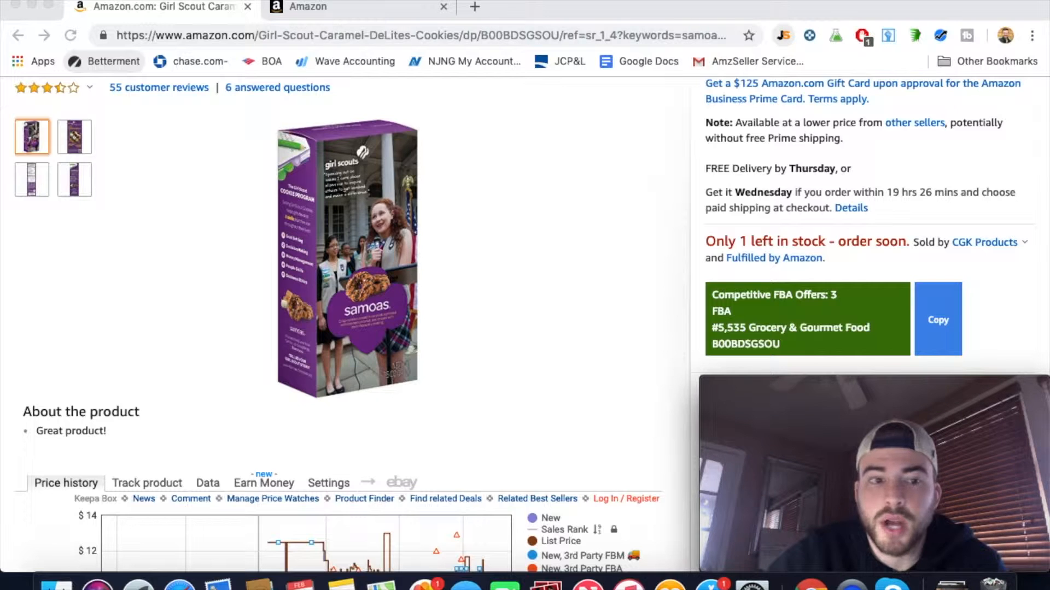
Check the Samoas cookies listing's sales rank and its estimated monthly sales with the Jungle Scout extension.
scroll(628, 274, up, 3)
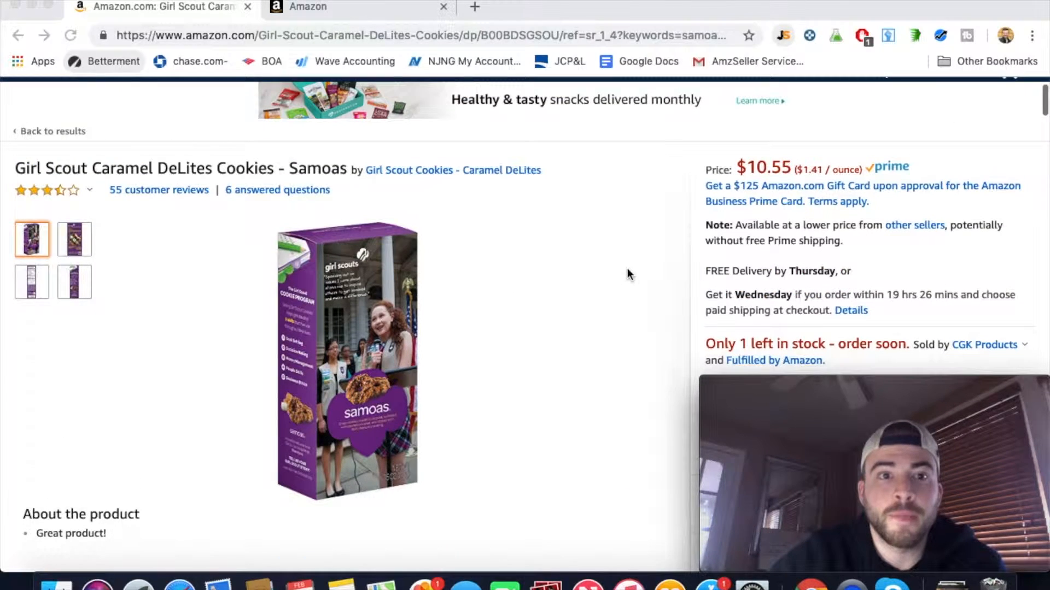
scroll(628, 275, down, 4)
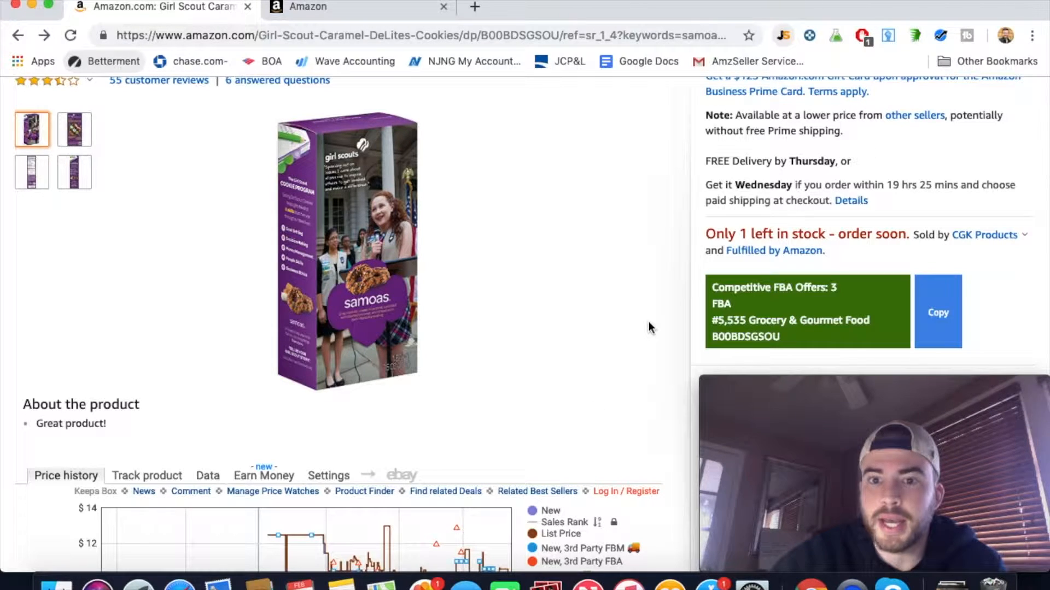
scroll(649, 323, down, 1)
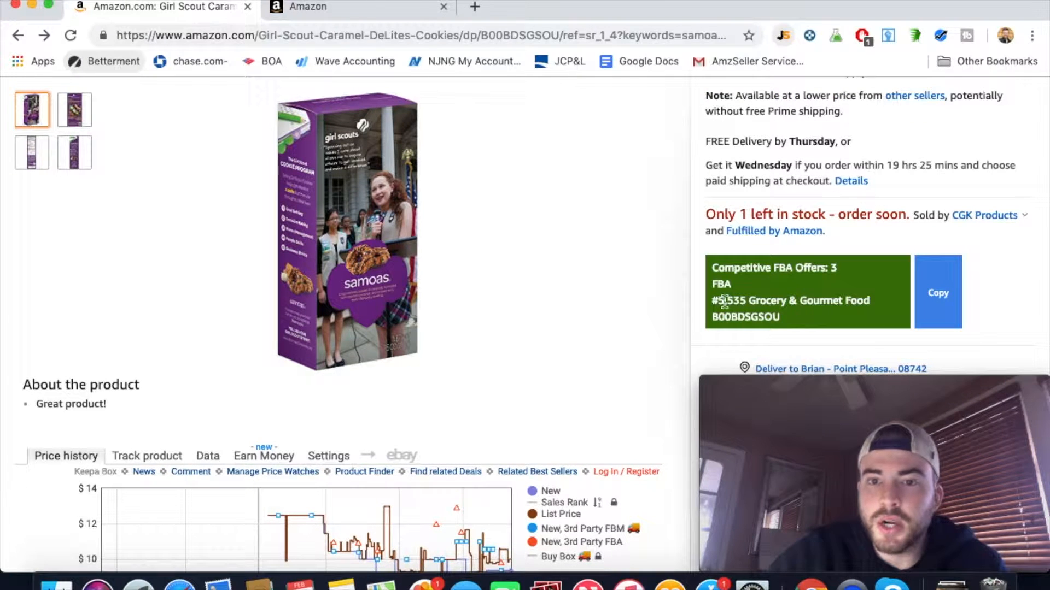
scroll(664, 293, up, 2)
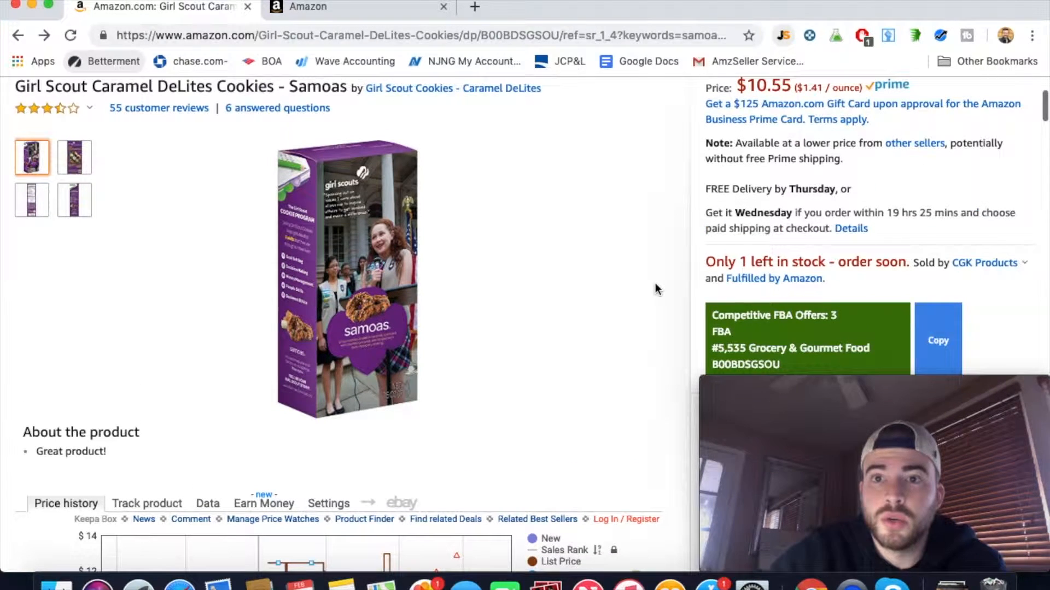
click(784, 38)
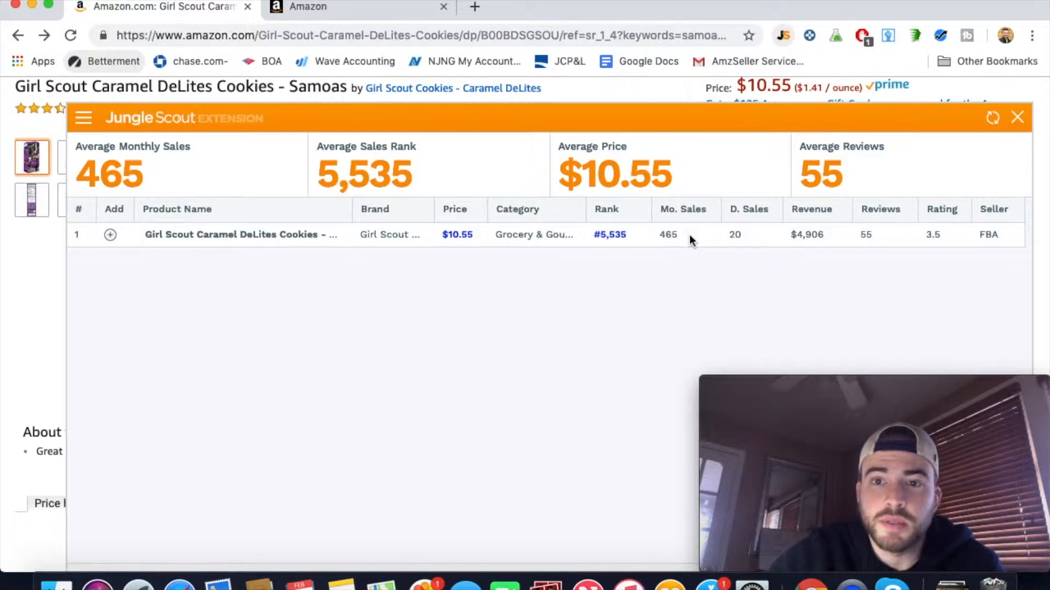
click(1017, 117)
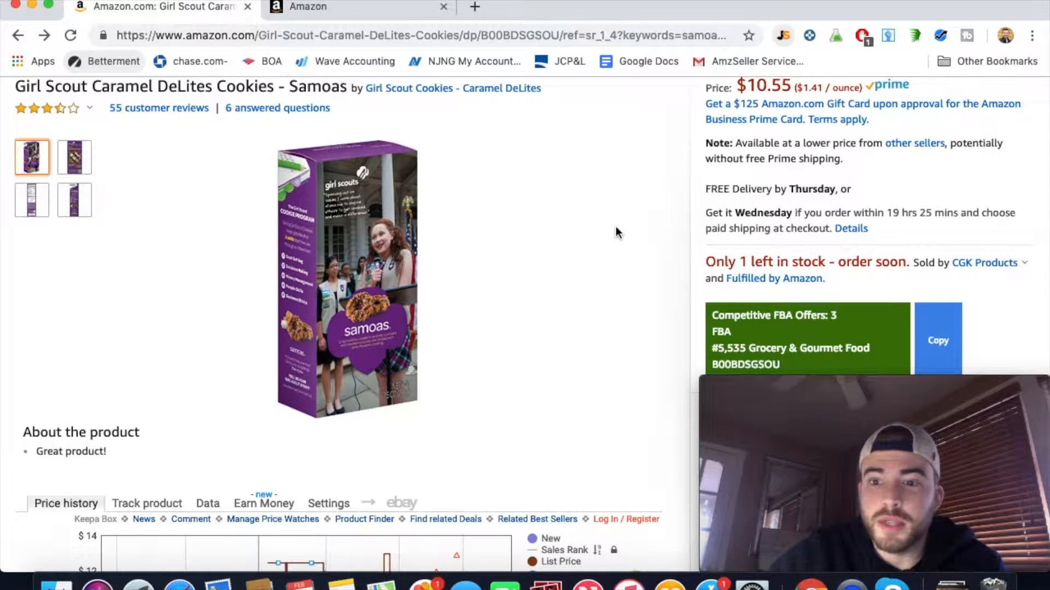
Examine the Samoas listing's price history, the other sellers' offers and the 30-day price and rank chart.
scroll(615, 228, down, 5)
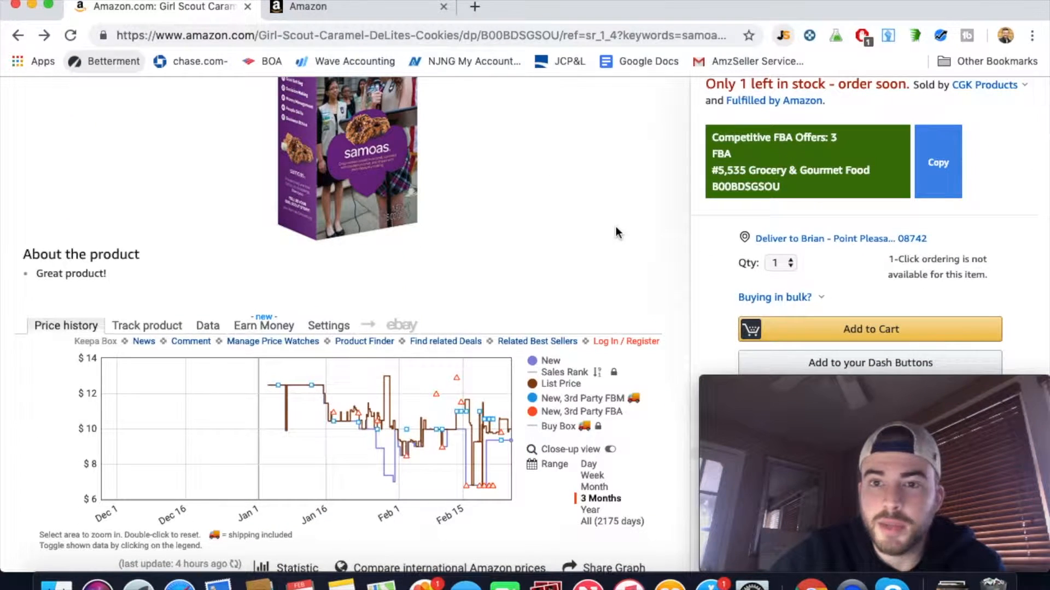
scroll(616, 234, down, 8)
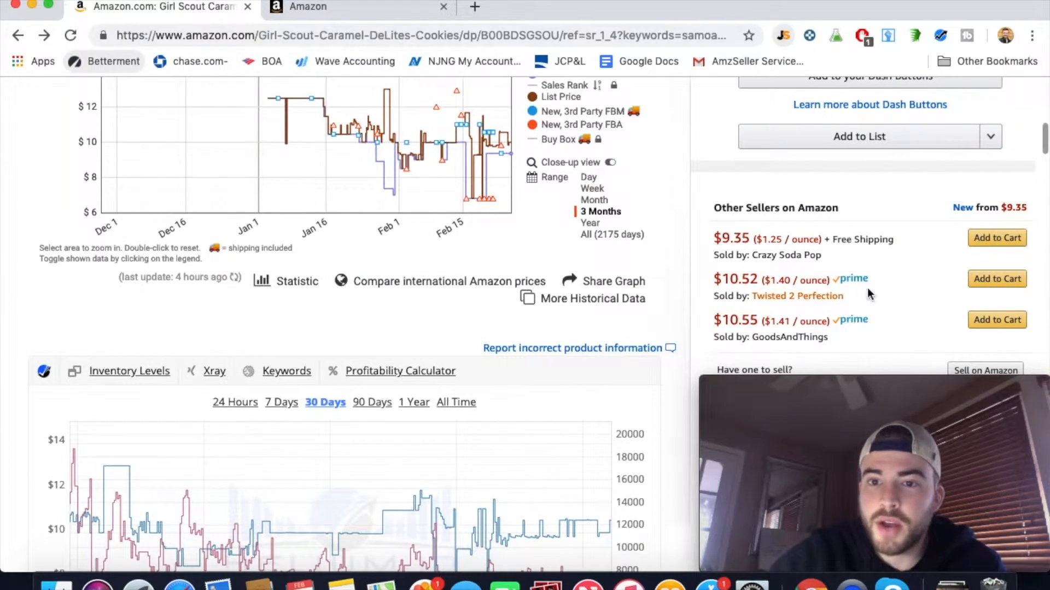
scroll(686, 258, down, 4)
scroll(682, 213, up, 2)
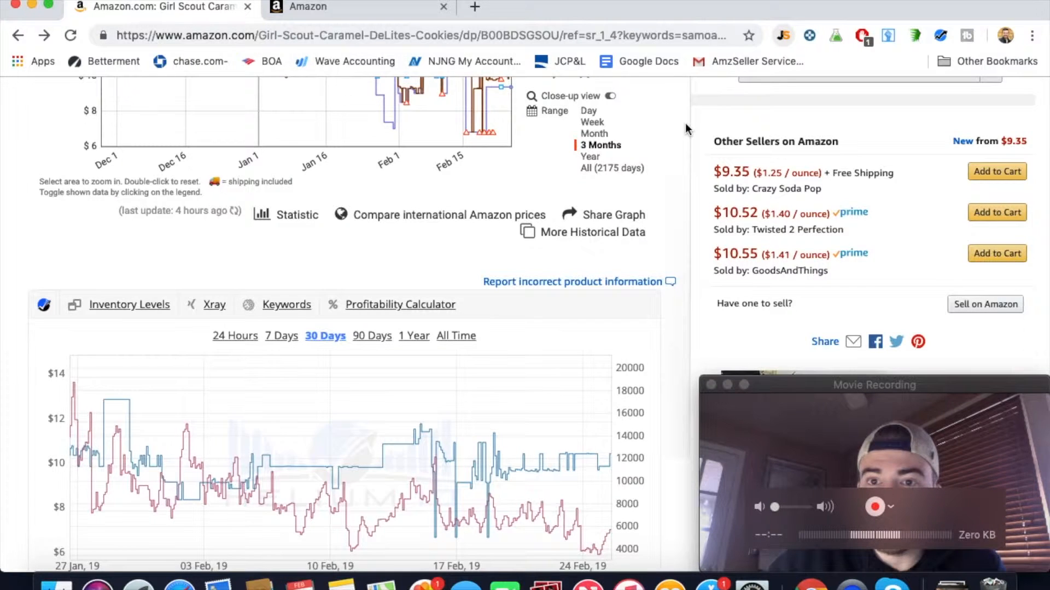
scroll(687, 129, up, 7)
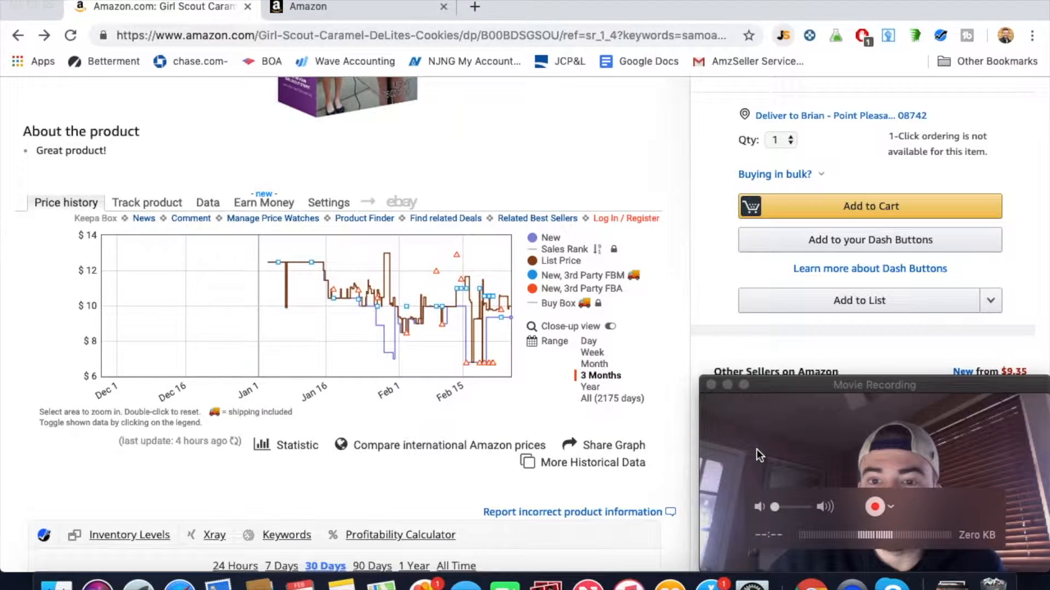
scroll(640, 254, up, 5)
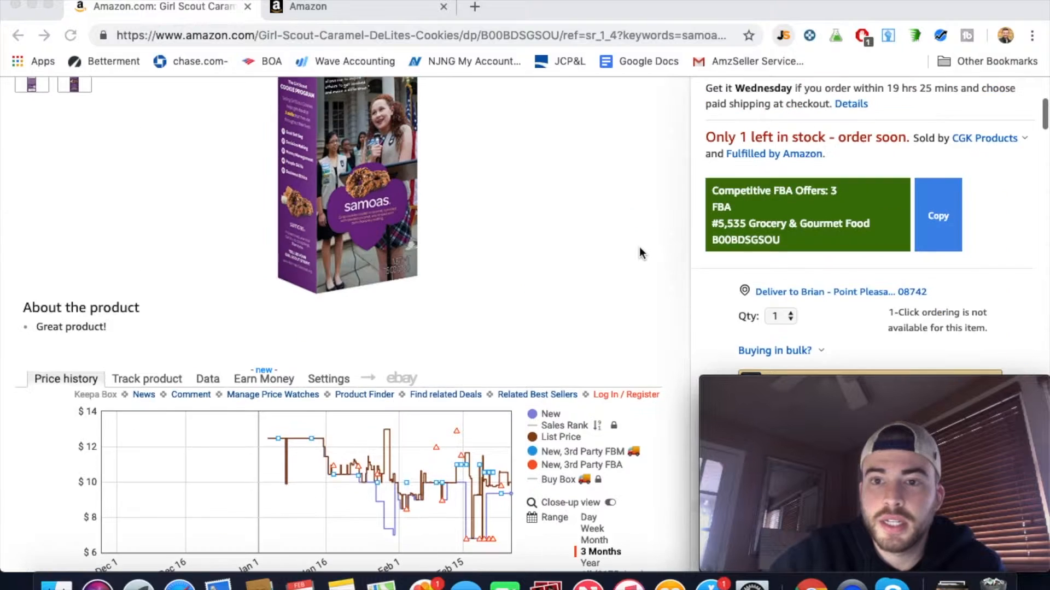
scroll(641, 253, up, 6)
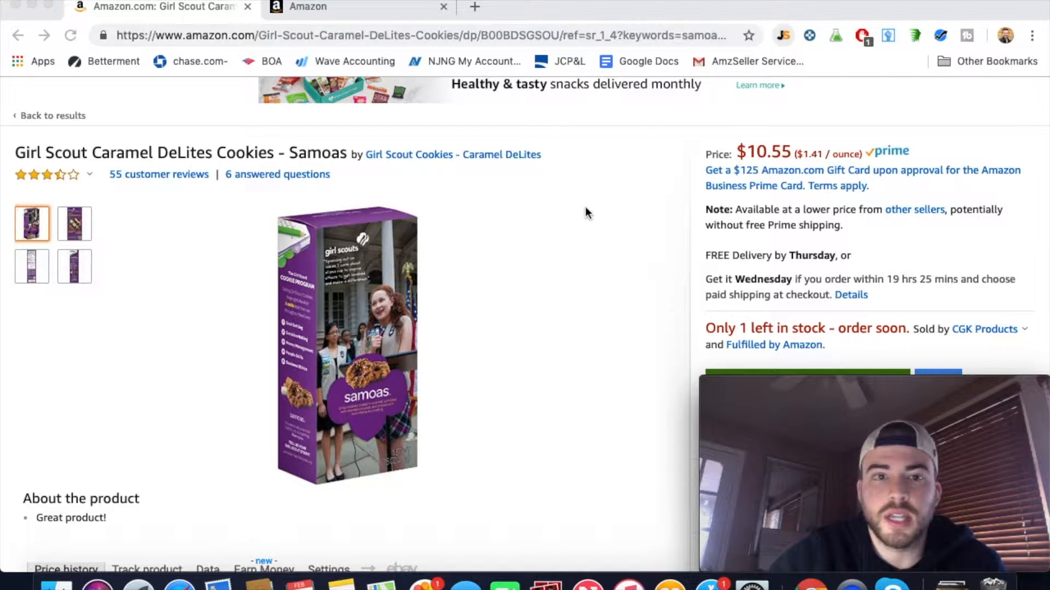
scroll(626, 217, down, 15)
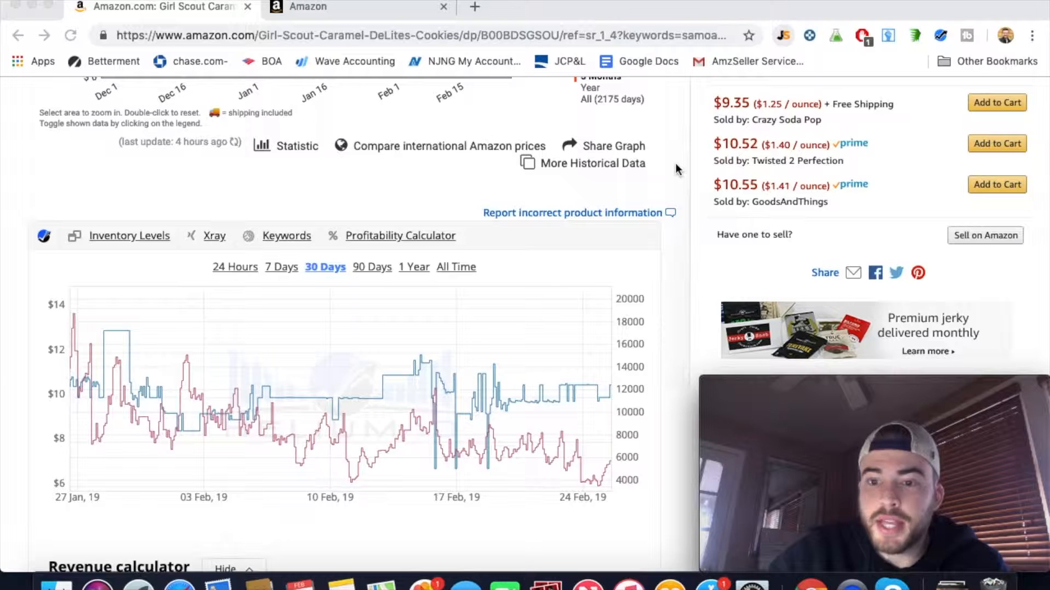
scroll(677, 169, up, 15)
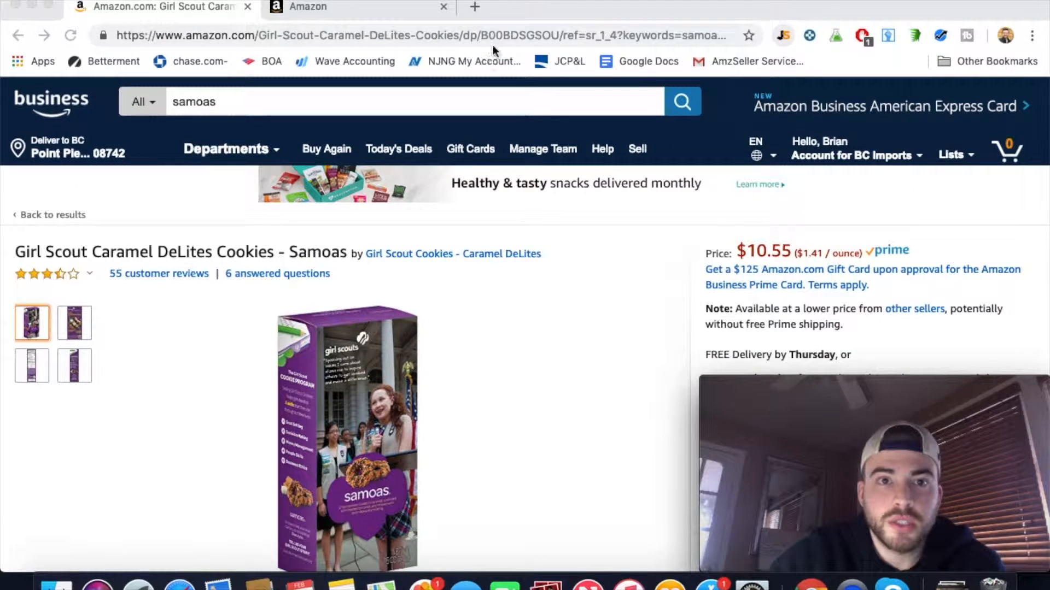
Copy the ASIN B00BDSGSOU from the product page's web address and locate the page's Sell on Amazon option.
click(511, 36)
double_click(512, 36)
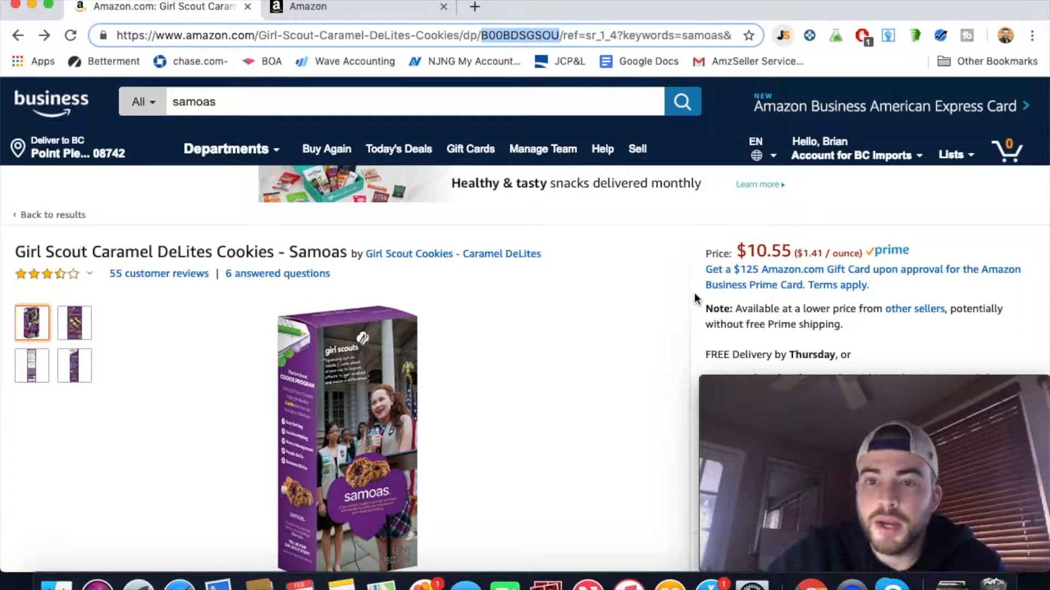
scroll(703, 255, down, 15)
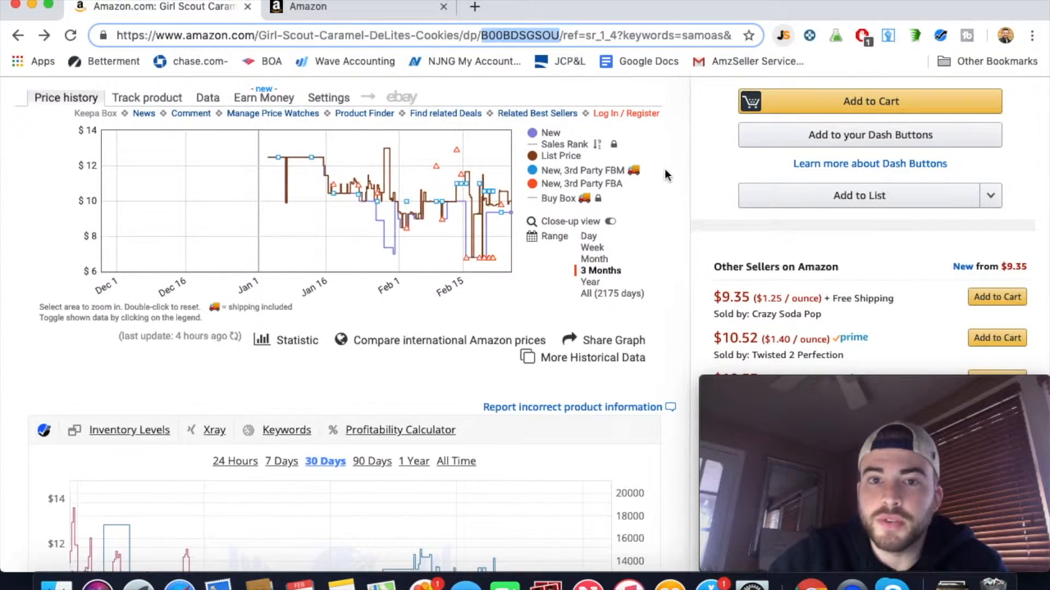
scroll(667, 175, down, 5)
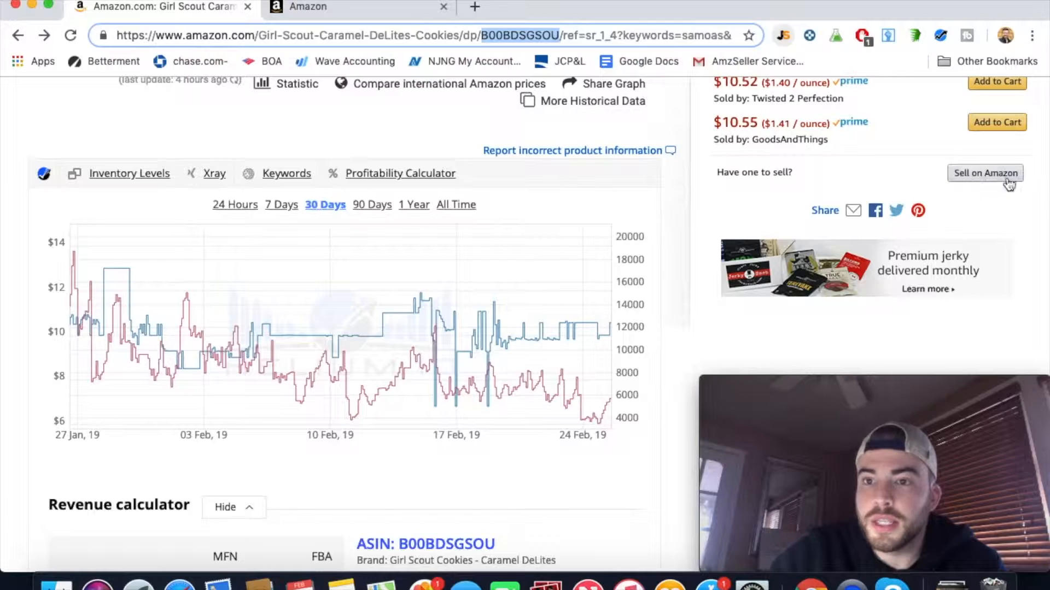
scroll(691, 186, up, 10)
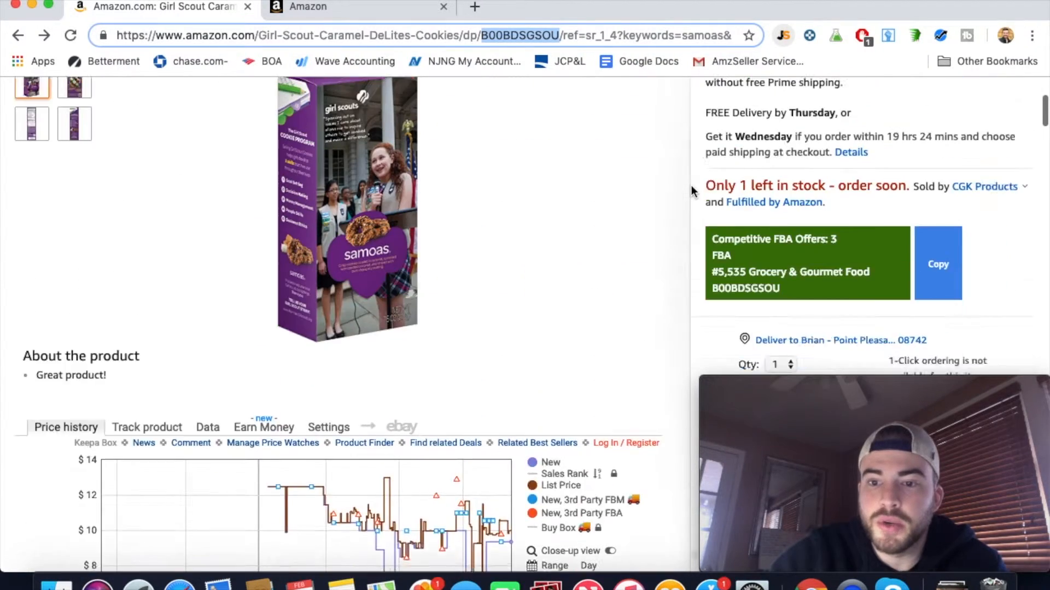
scroll(691, 186, up, 3)
scroll(602, 215, up, 2)
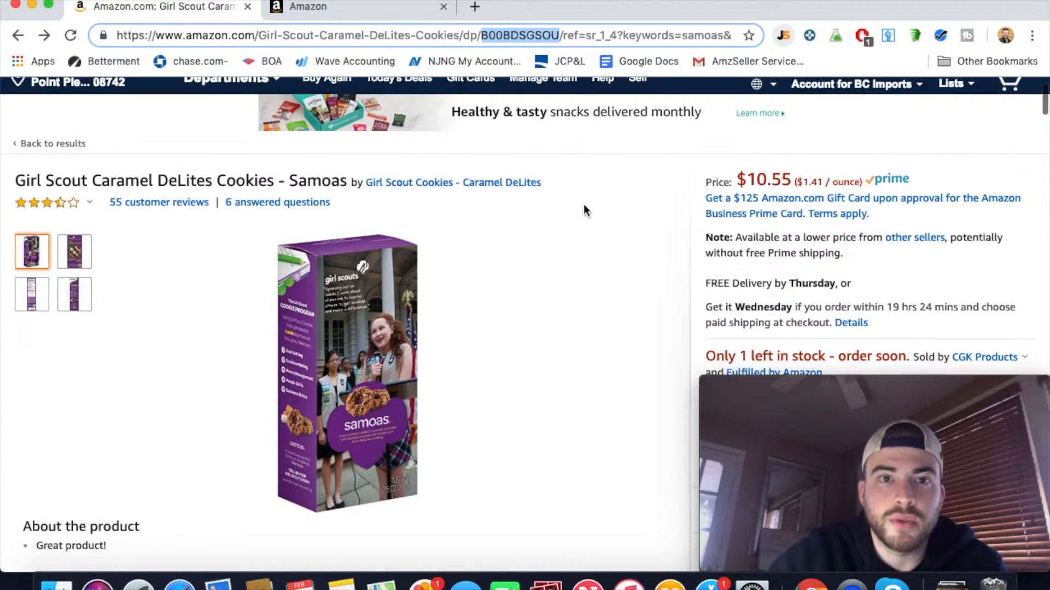
Glance at the Seller Central home page, return to the Samoas product page and review its competing offers and price history.
click(306, 6)
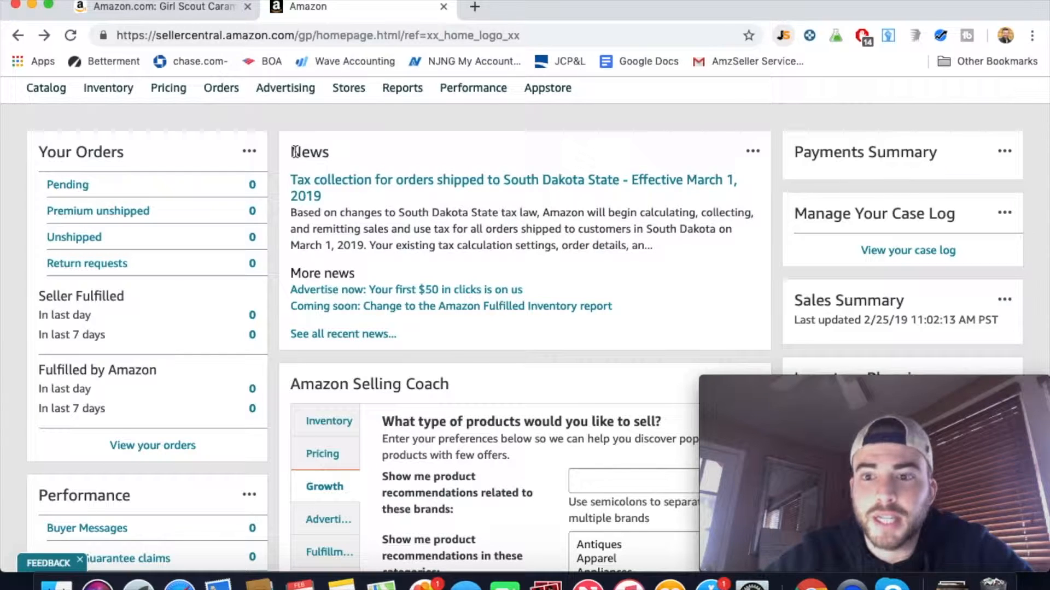
click(185, 9)
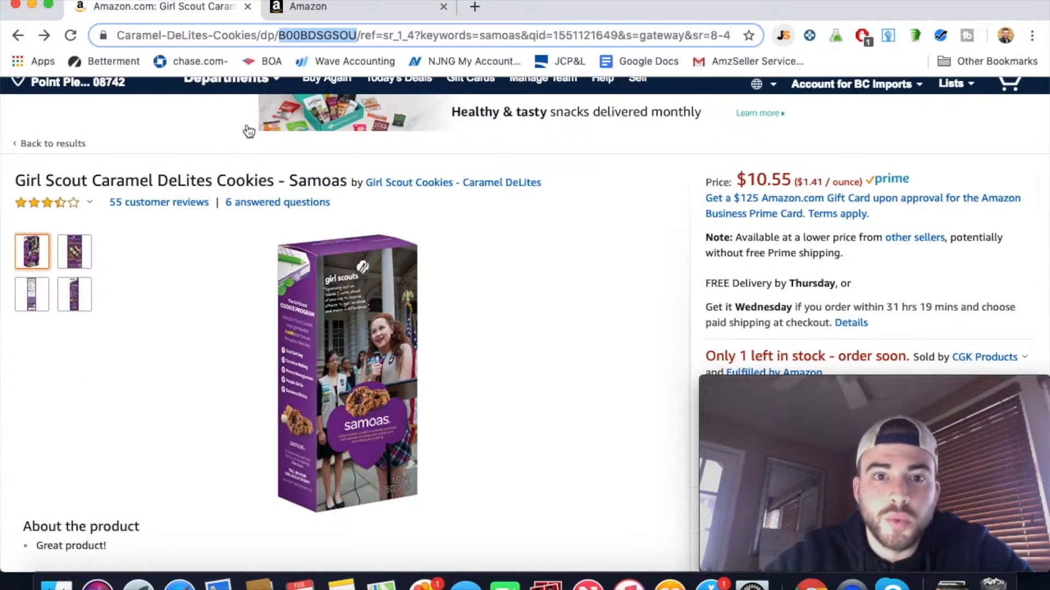
scroll(677, 342, down, 15)
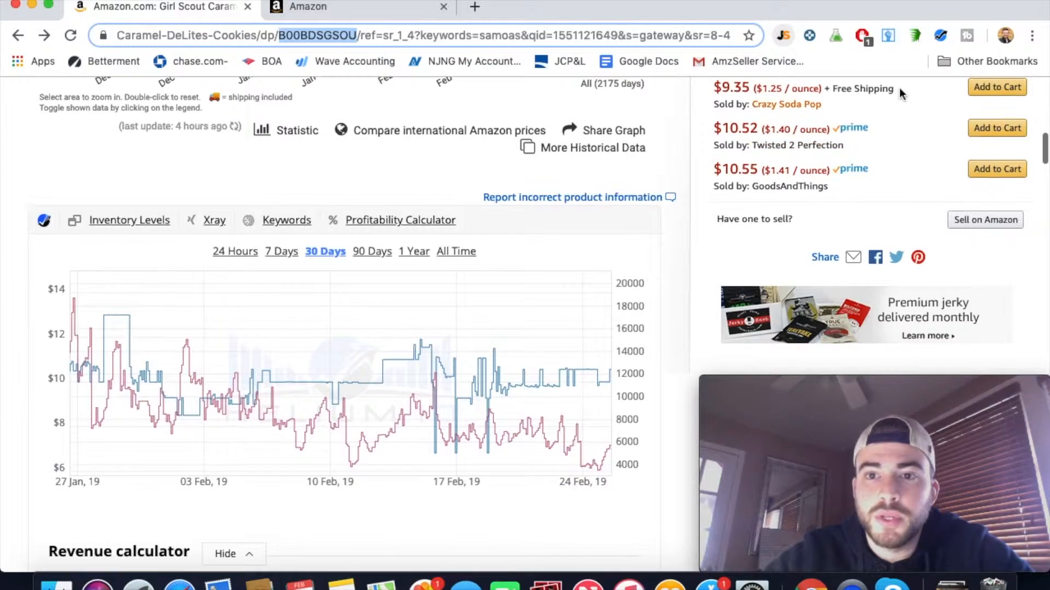
scroll(727, 301, up, 15)
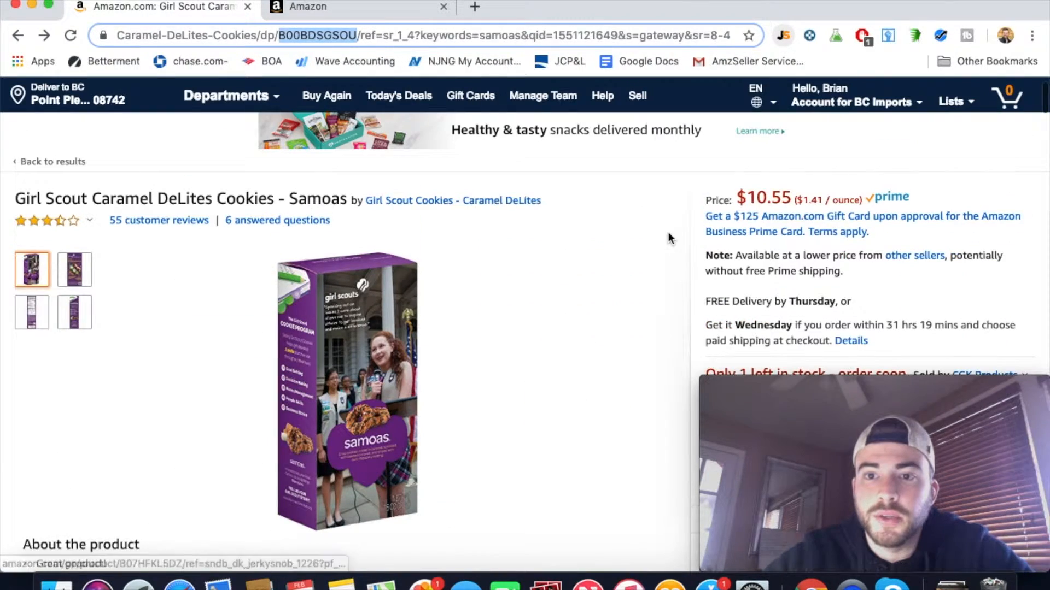
scroll(671, 238, down, 3)
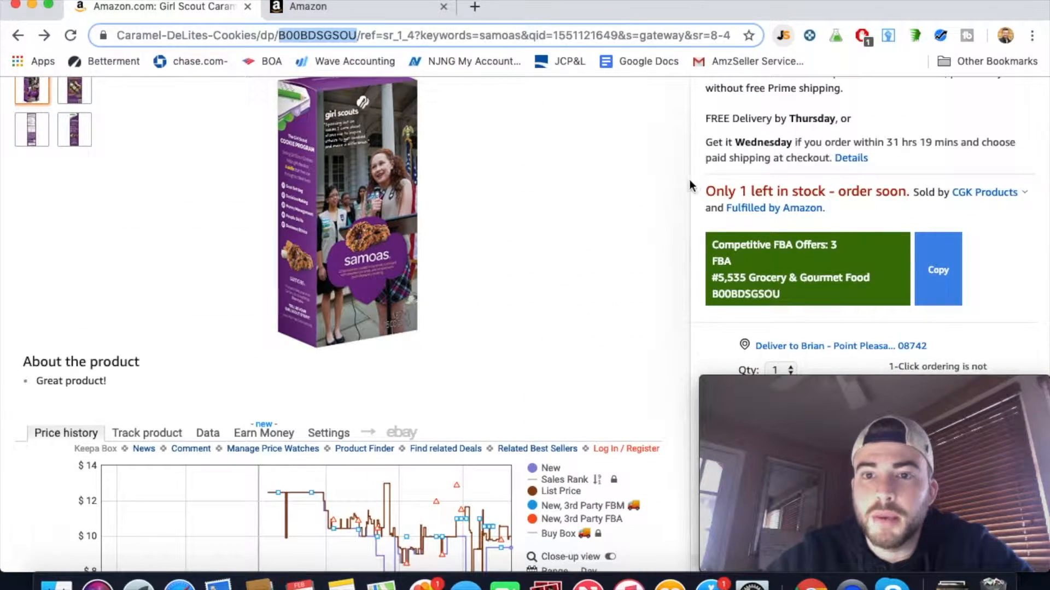
scroll(678, 213, down, 3)
scroll(678, 214, down, 3)
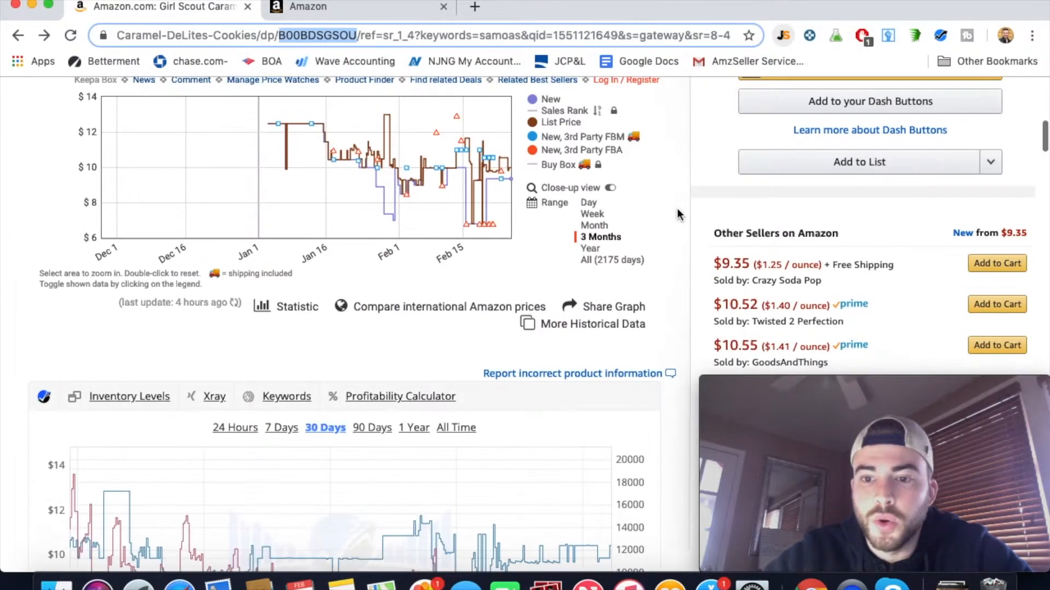
scroll(677, 211, up, 8)
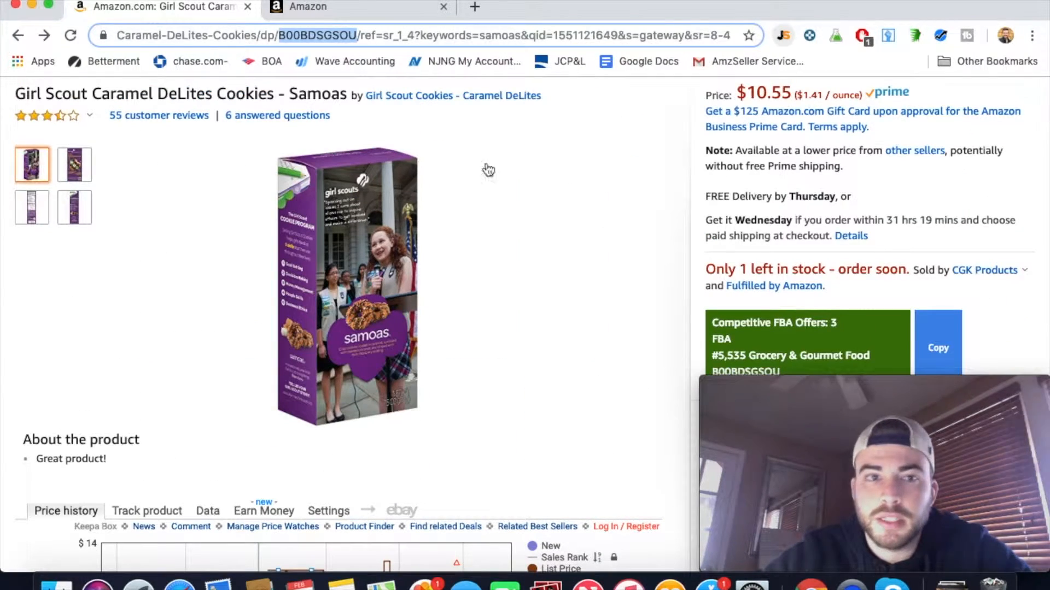
Switch to Seller Central and open the Add a Product page.
click(339, 7)
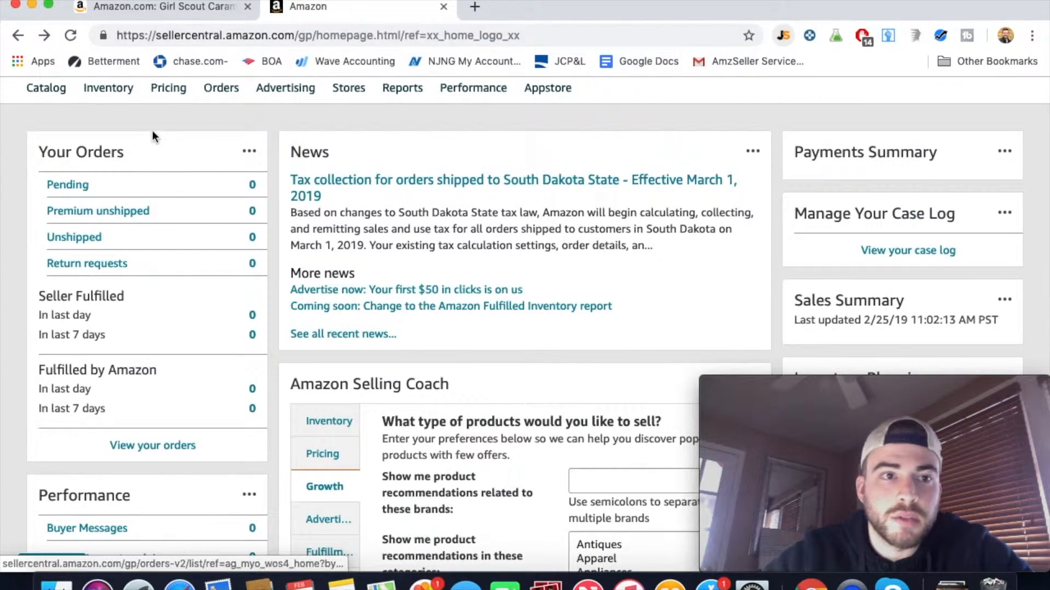
mouse_move(108, 94)
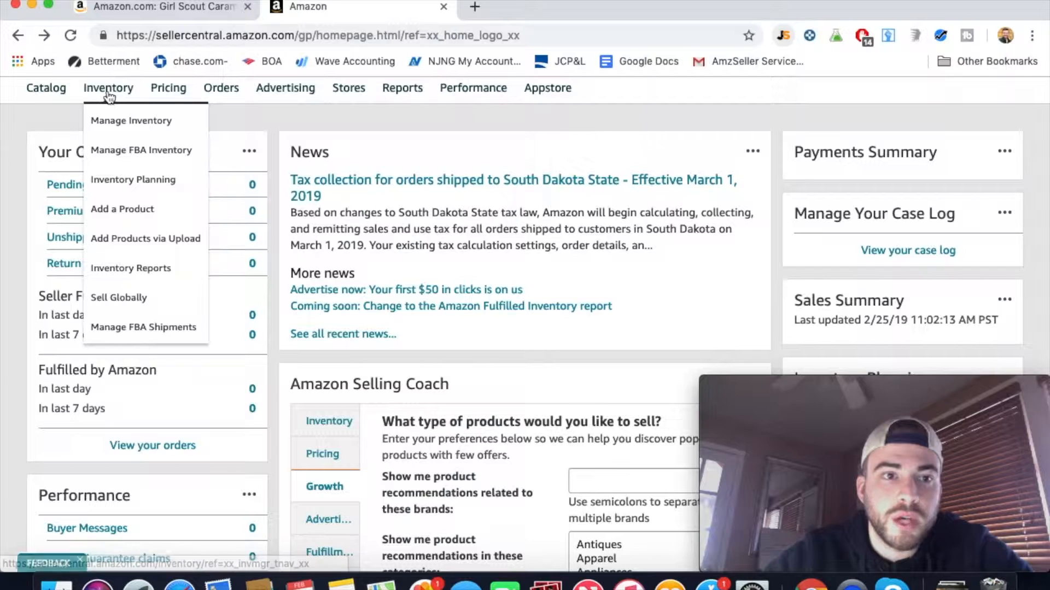
click(122, 207)
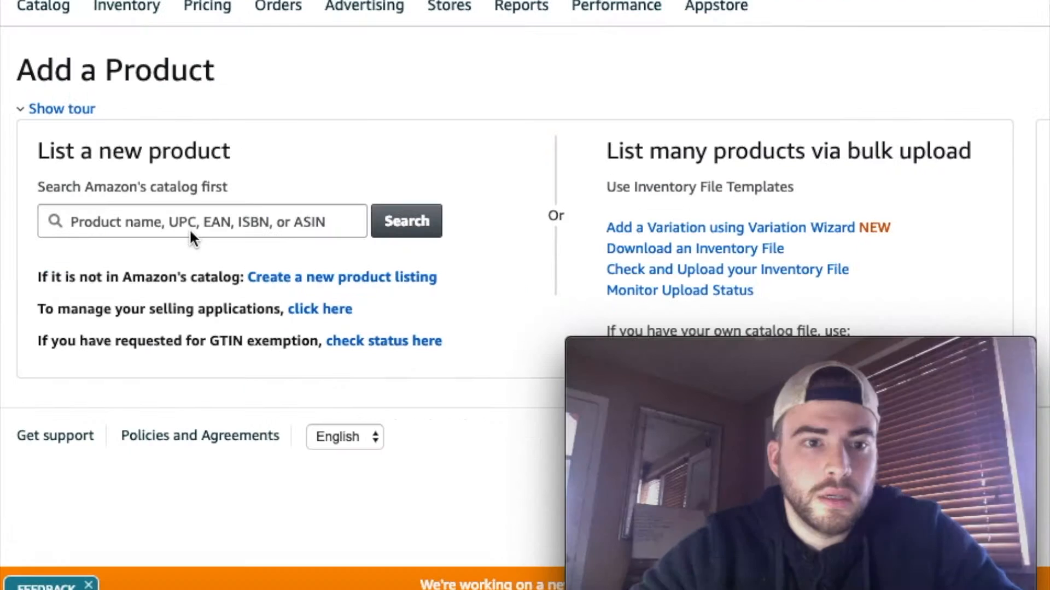
Search Amazon's catalog for the product with ASIN B00BDSGSOU.
click(190, 225)
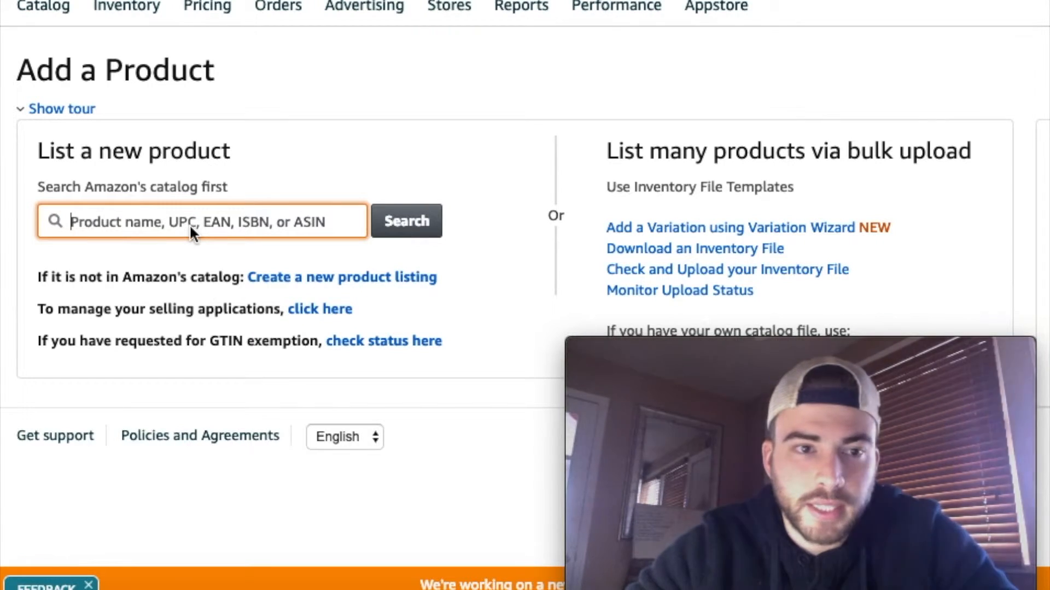
text(B00BDSGSOU)
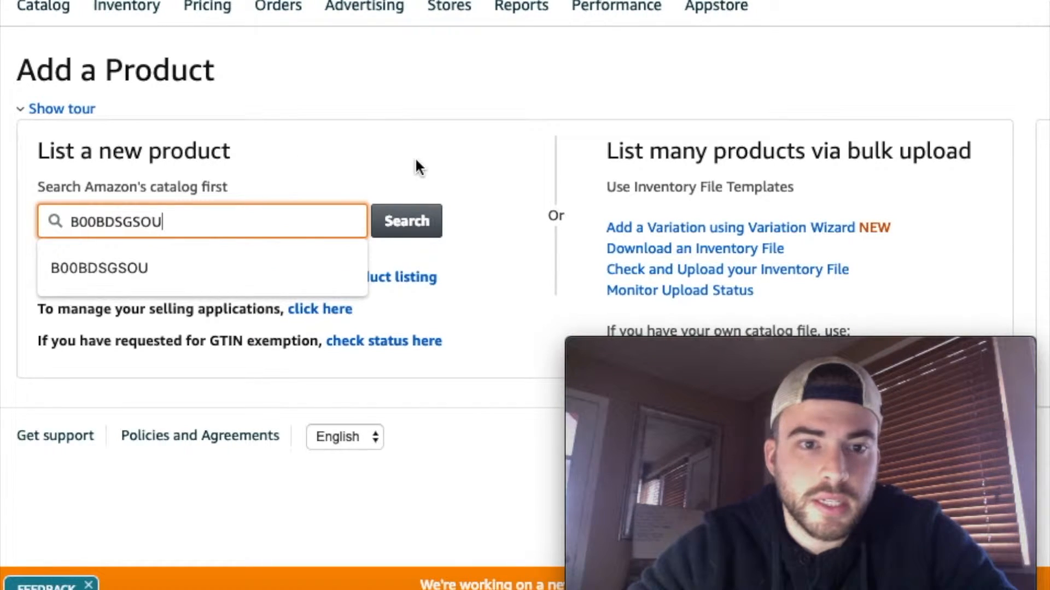
click(413, 229)
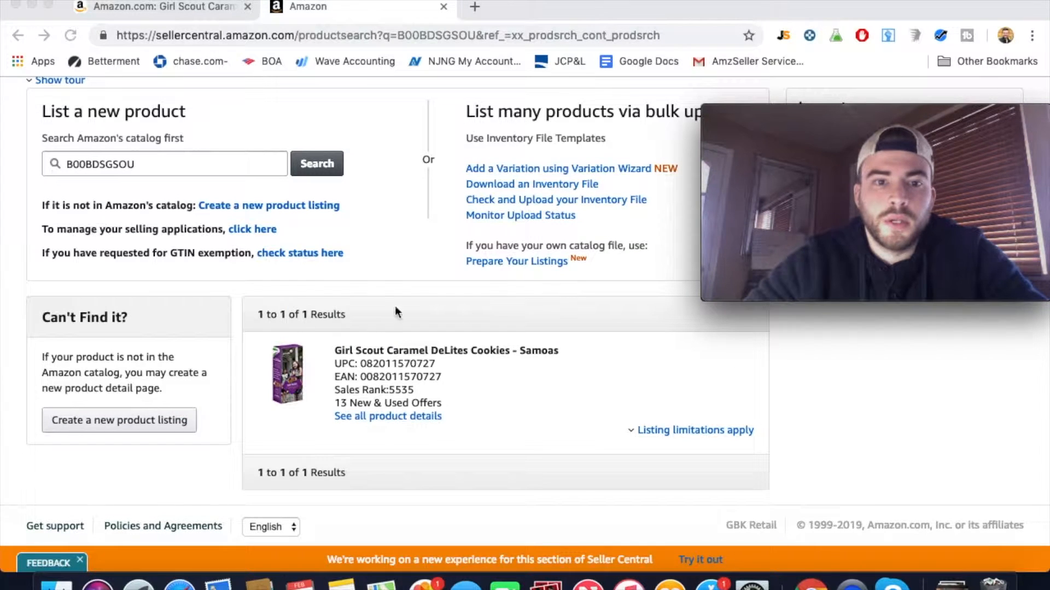
Expand the listing limitations of the Girl Scout Caramel DeLites Cookies - Samoas result and review the allowed conditions.
click(608, 410)
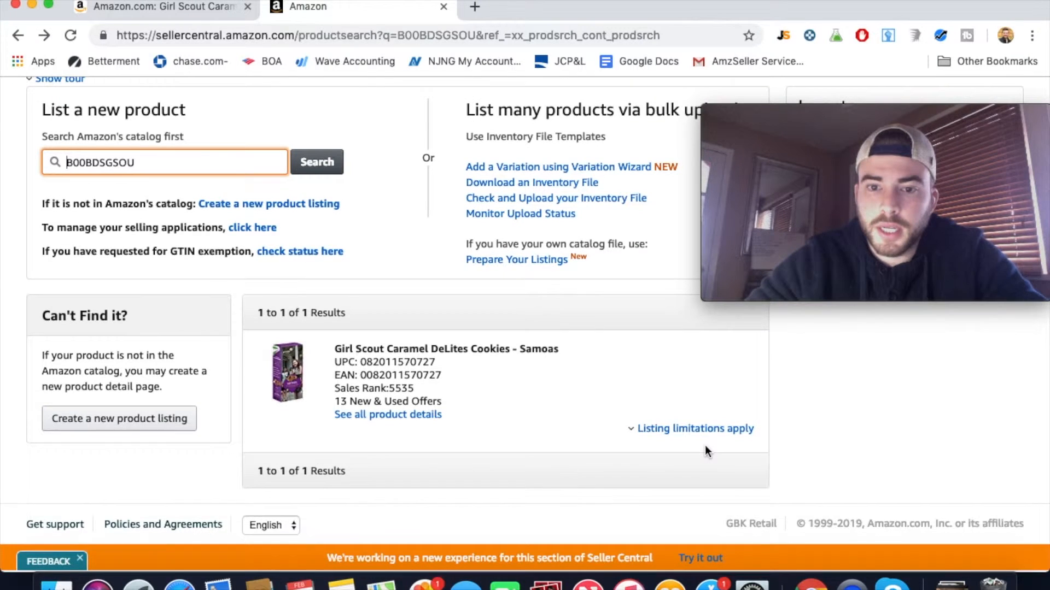
click(689, 433)
scroll(778, 376, down, 3)
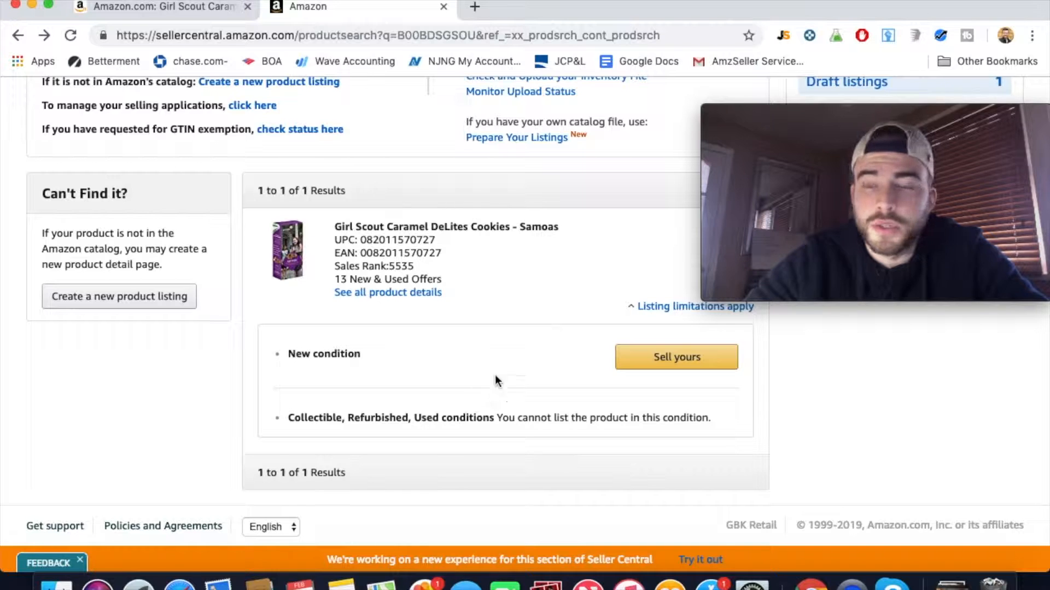
scroll(513, 358, up, 2)
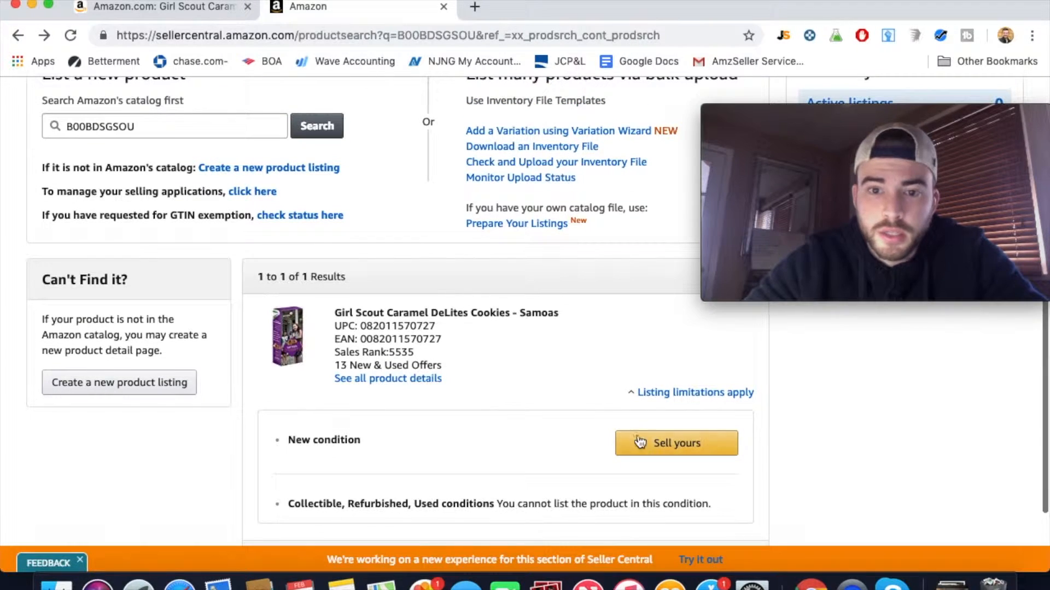
Start a new-condition offer for the Girl Scout Caramel DeLites Cookies - Samoas and go to its offer details.
click(656, 445)
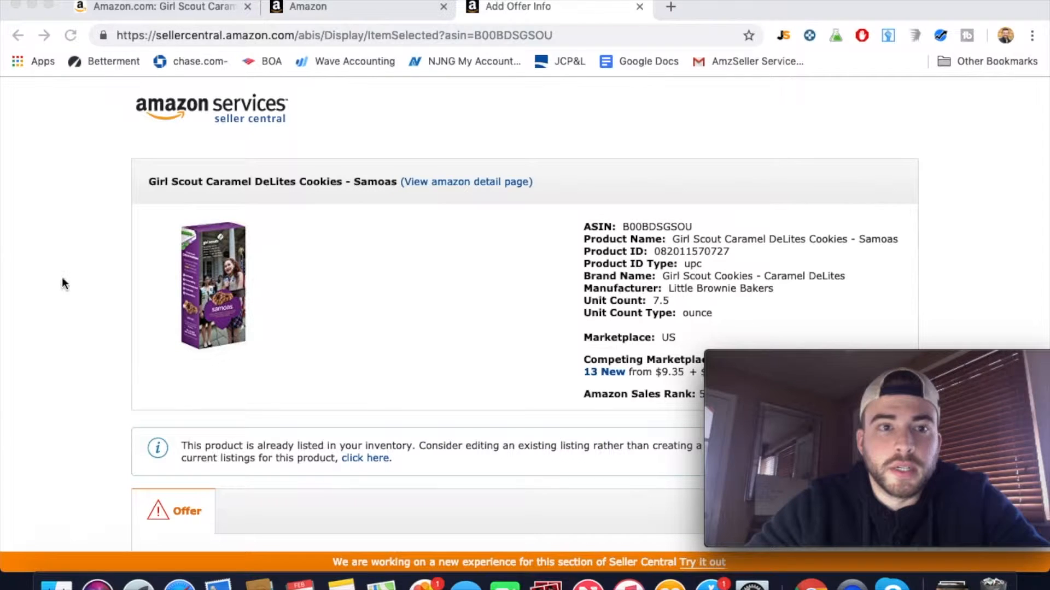
scroll(27, 263, down, 3)
scroll(439, 254, down, 6)
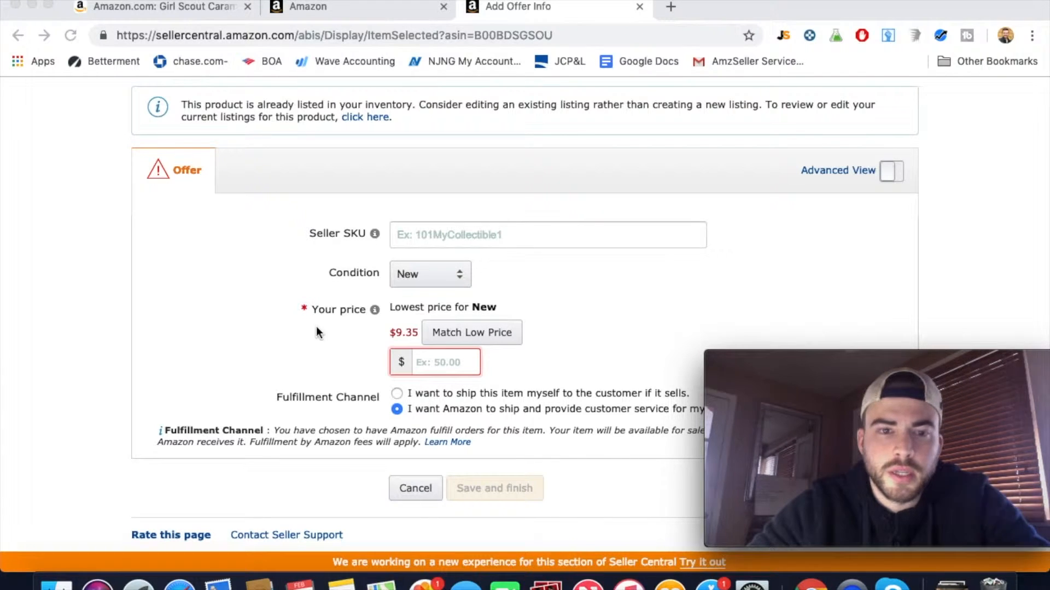
Consult the current price on the Samoas product page and set the offer's price to $10.55.
click(443, 366)
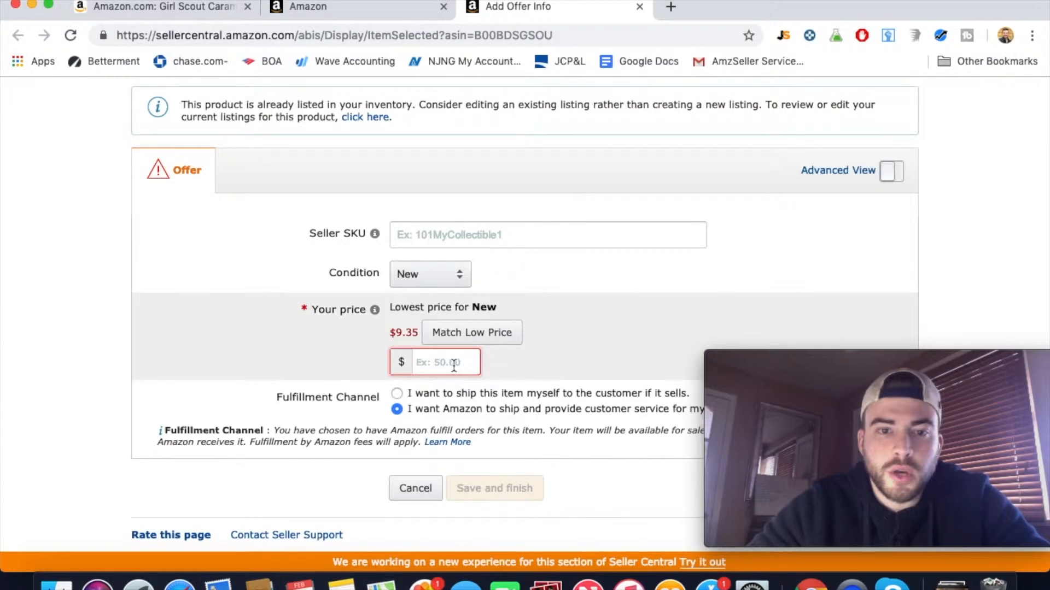
click(181, 8)
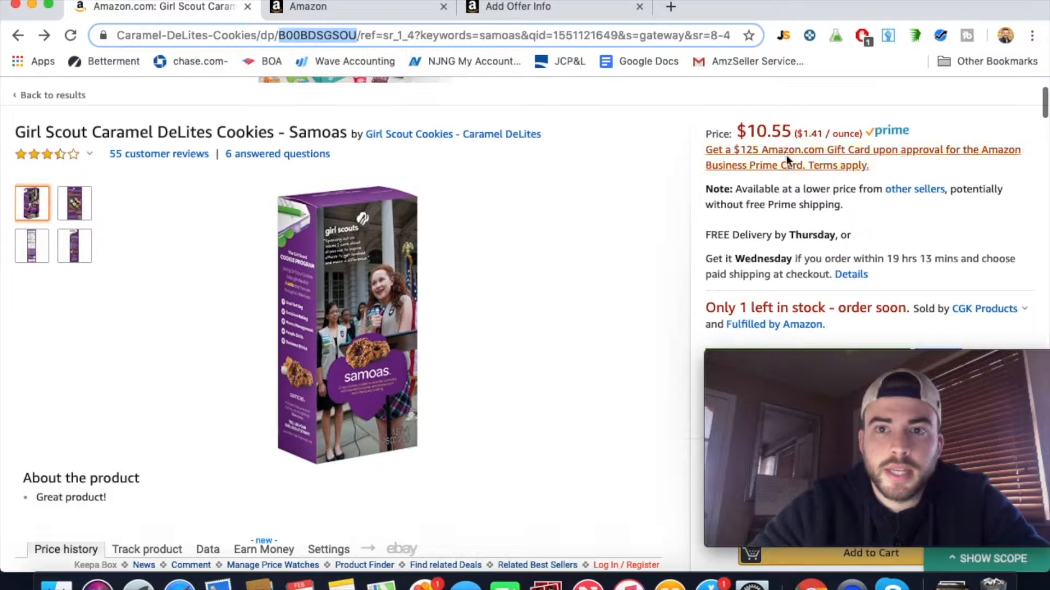
click(526, 8)
text(10.55)
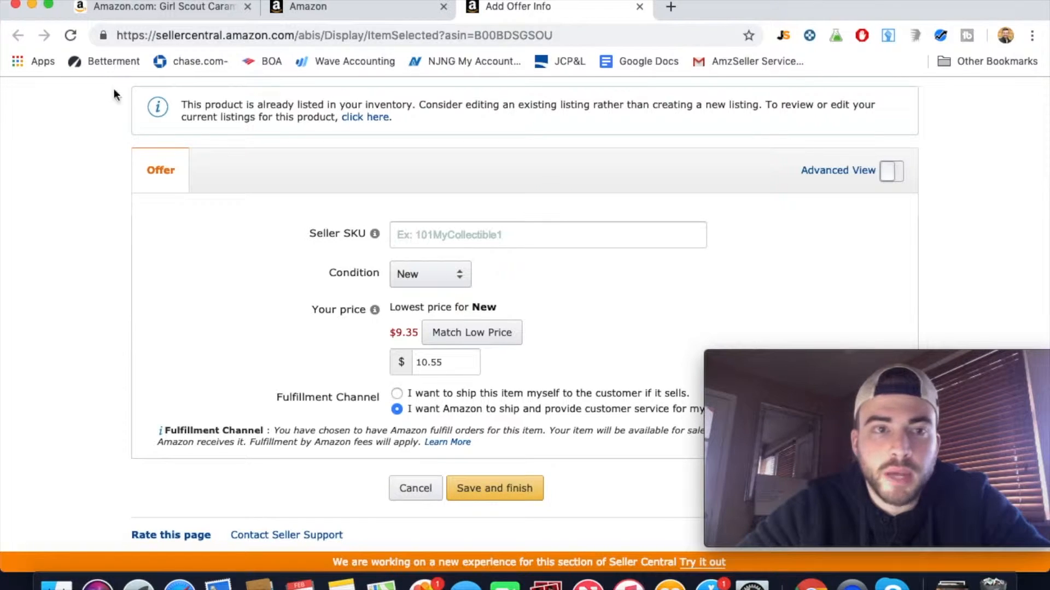
click(160, 5)
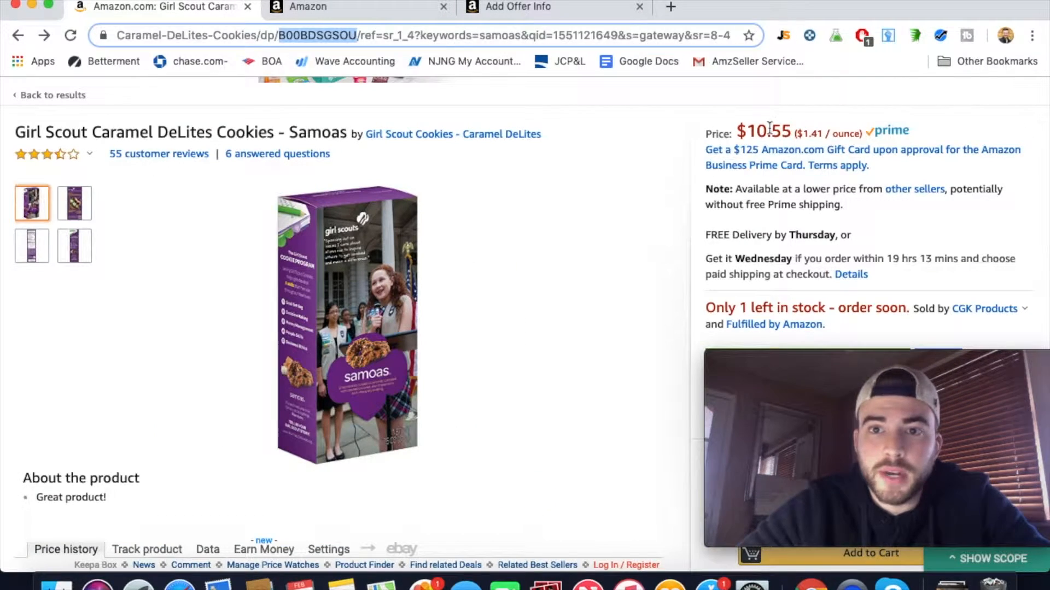
click(385, 12)
click(509, 10)
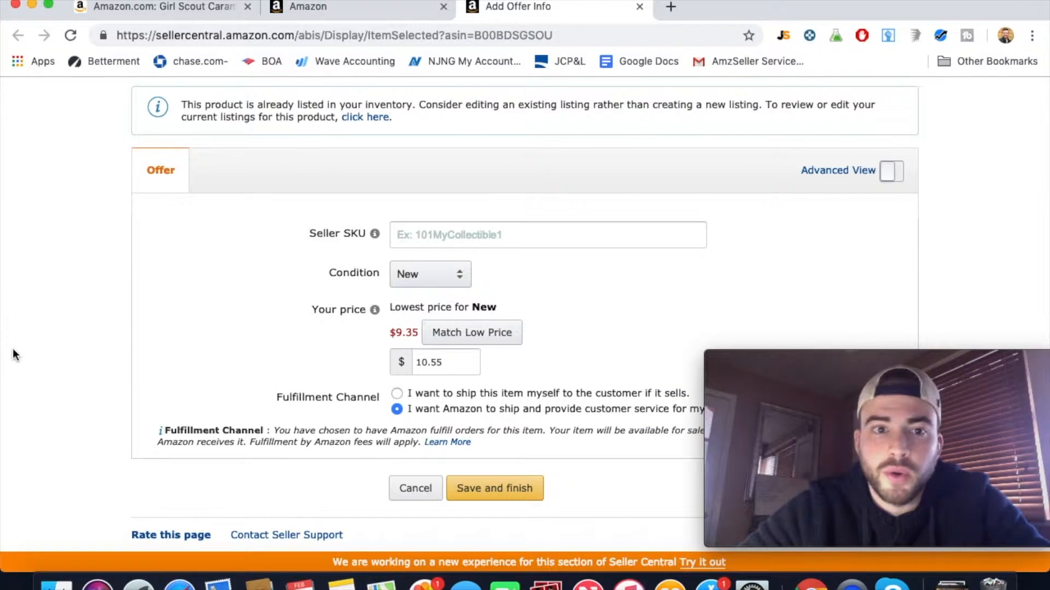
Set the offer's Seller SKU to samoas_2.50.
scroll(217, 366, up, 2)
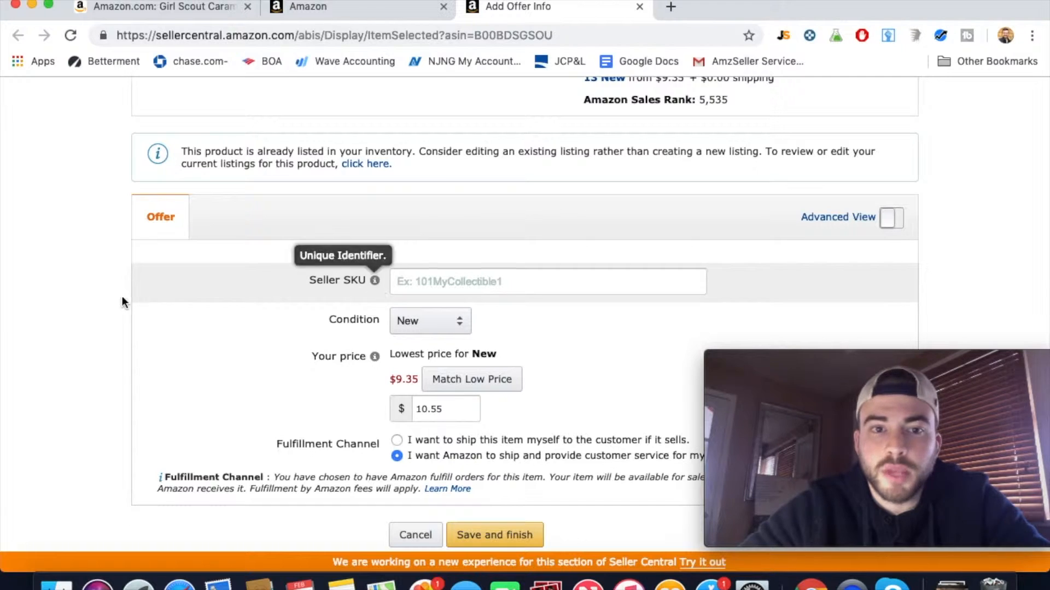
scroll(80, 304, down, 2)
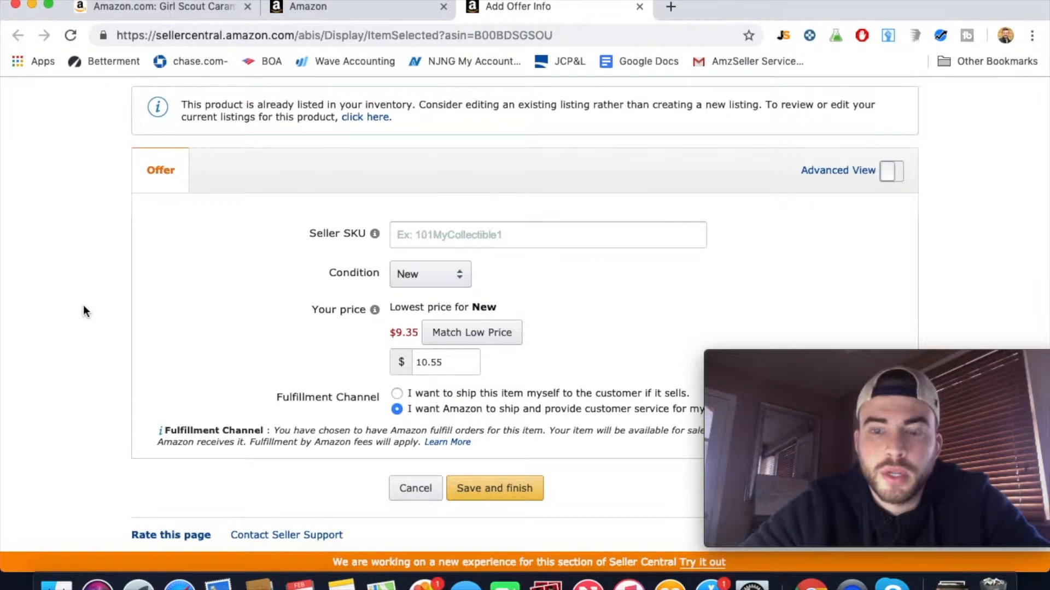
click(467, 241)
text(samoas_)
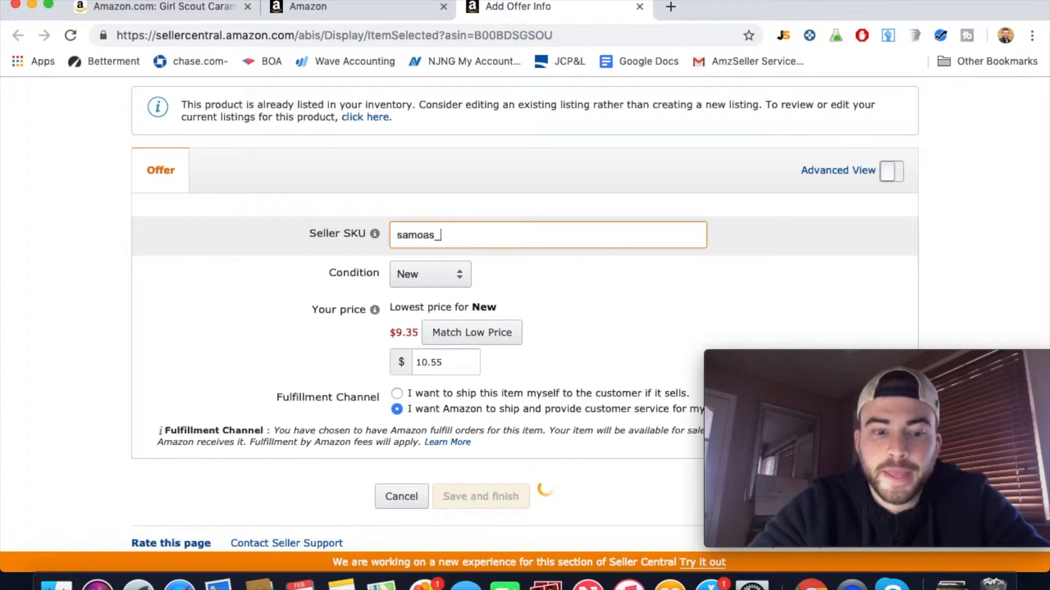
text(2)
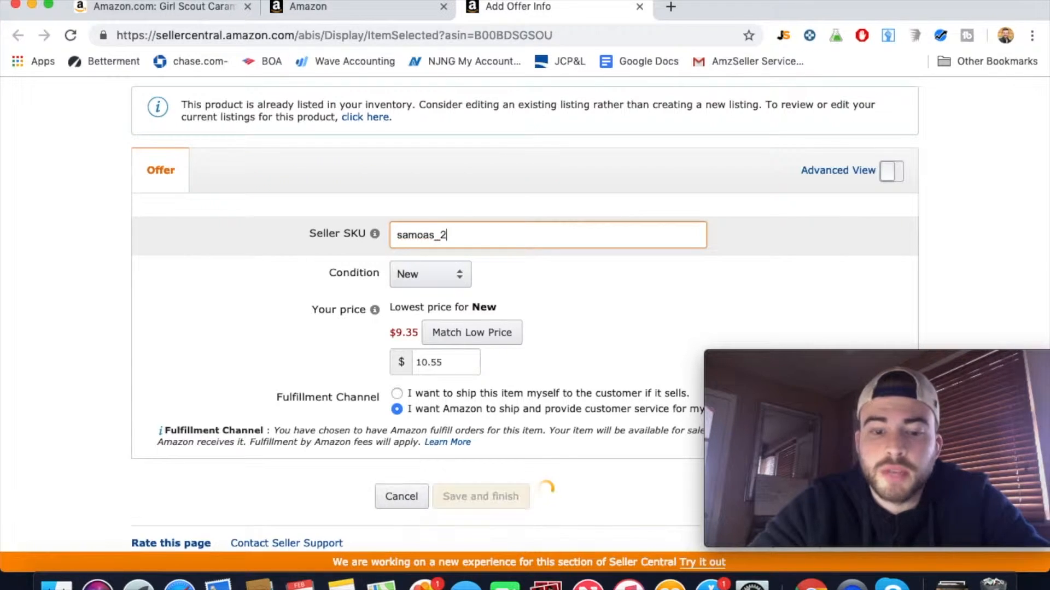
text(.50)
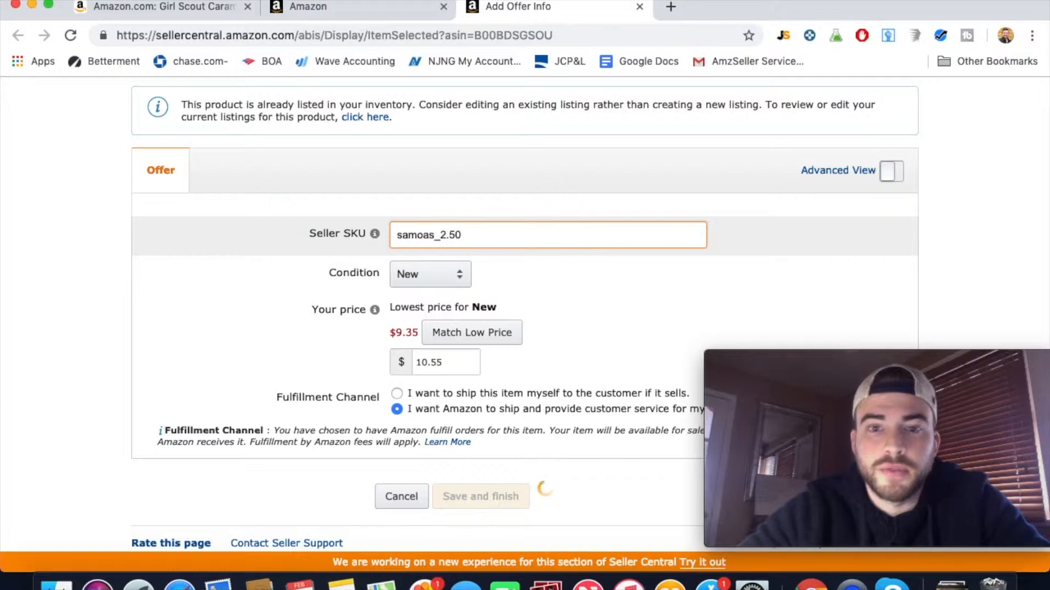
click(111, 329)
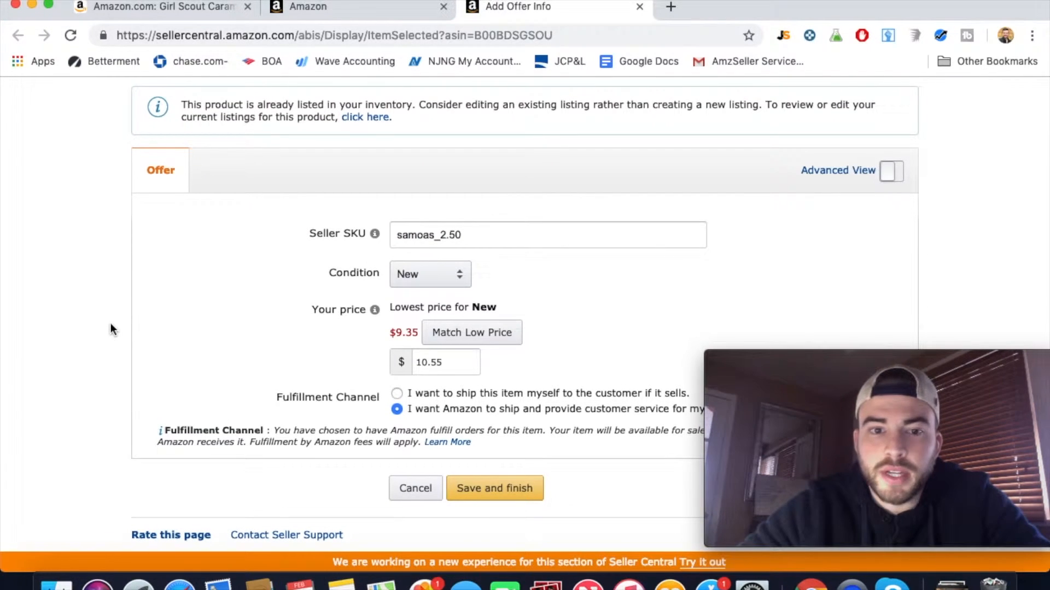
Review and save the finished offer, and continue with Amazon Barcode Only as the barcode type.
scroll(111, 328, up, 6)
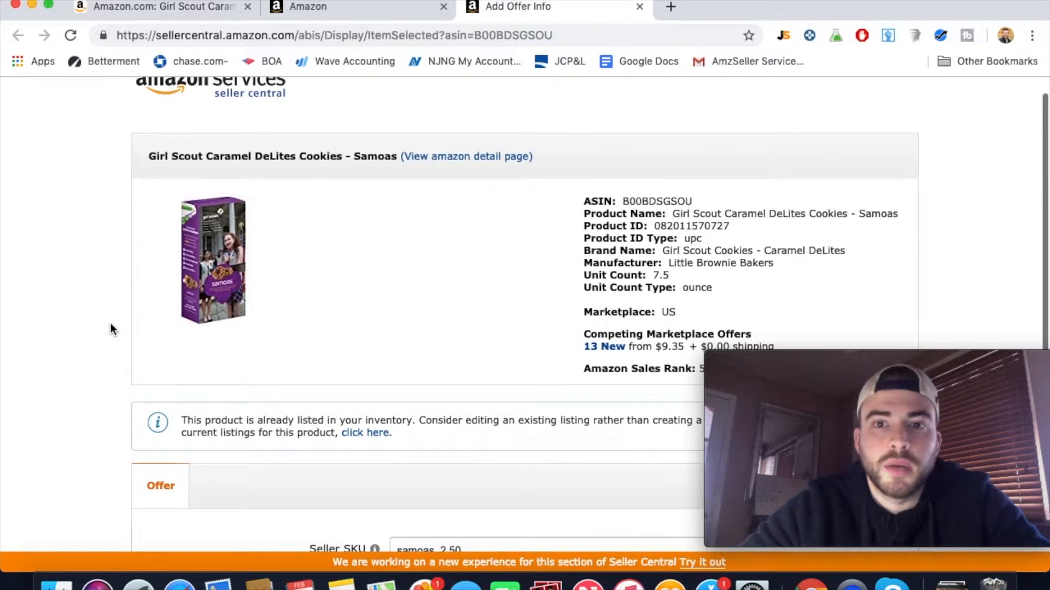
scroll(111, 328, down, 5)
scroll(110, 323, down, 2)
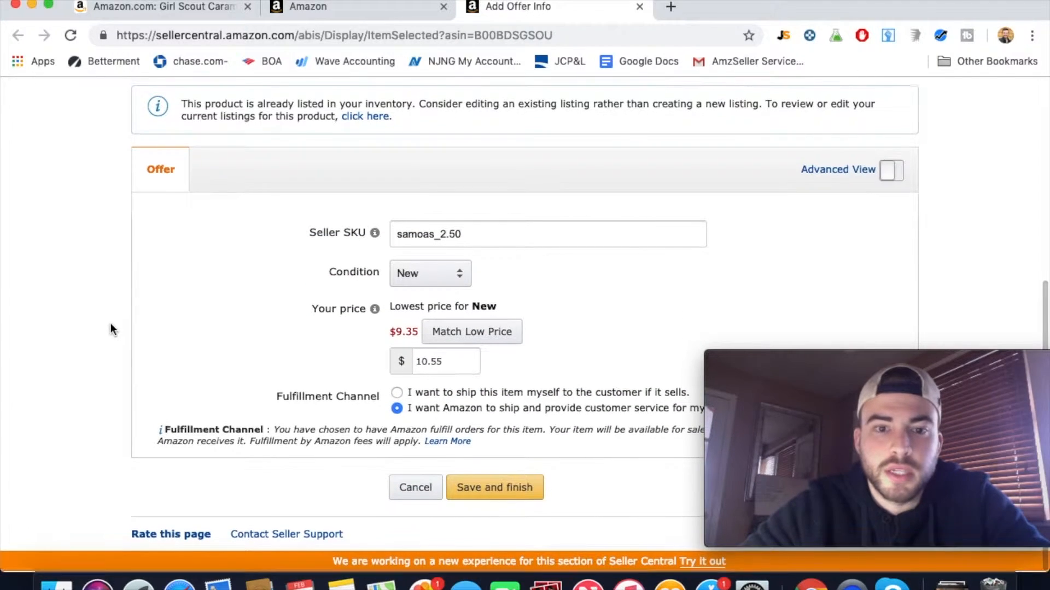
click(503, 491)
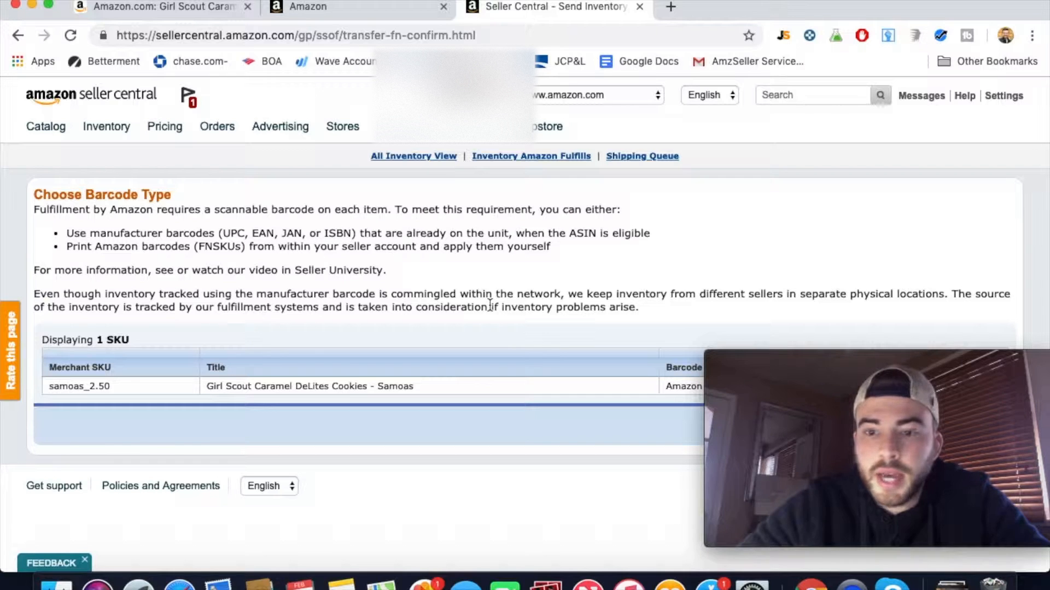
drag(901, 359, 890, 26)
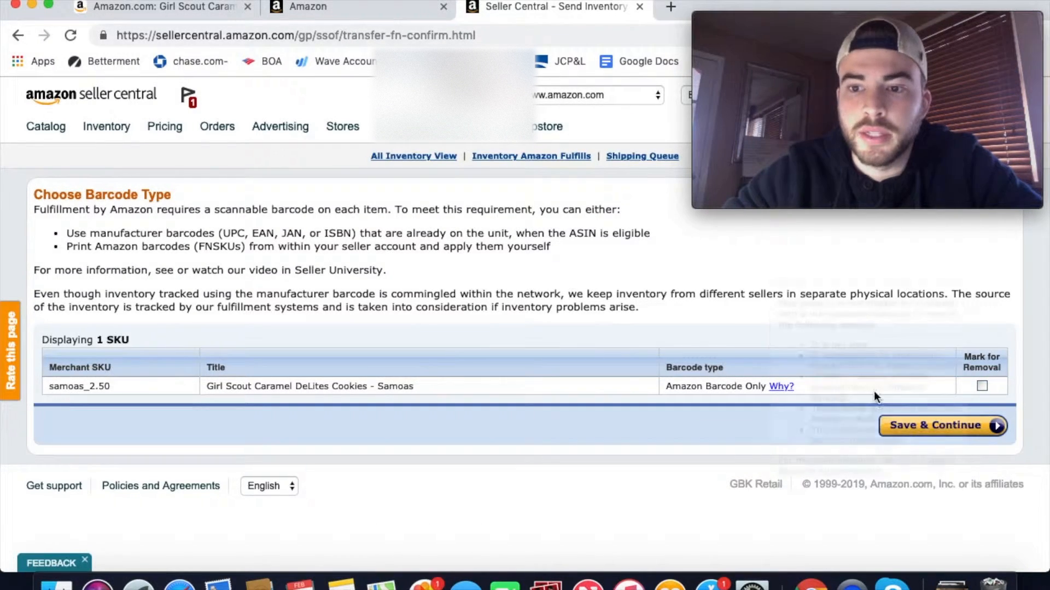
click(984, 435)
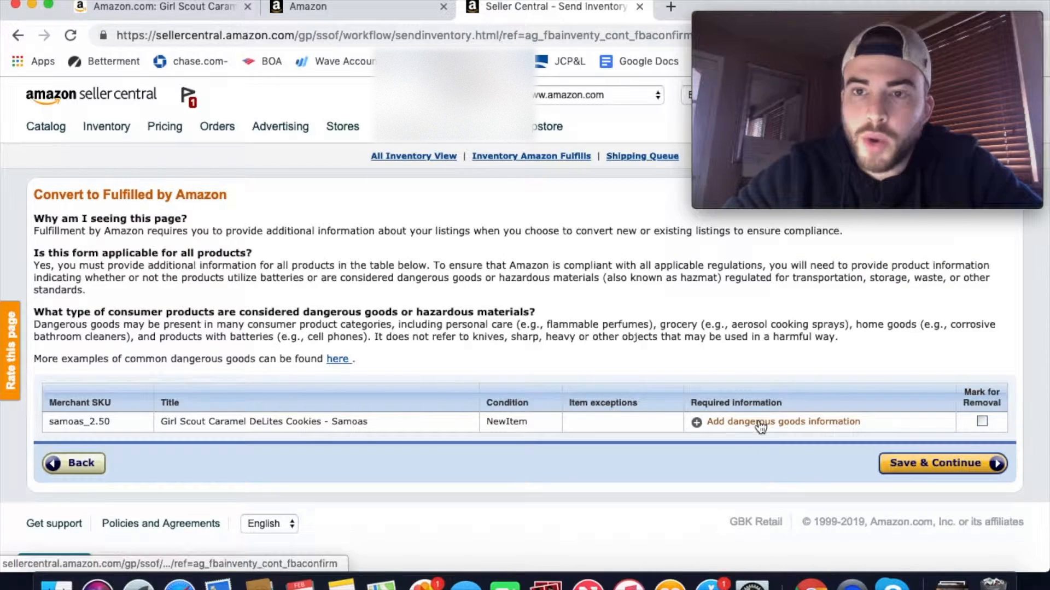
Submit the dangerous goods information for samoas_2.50, answering No to batteries and No to product regulation, and continue the conversion to Fulfilled by Amazon.
click(760, 423)
scroll(621, 387, down, 4)
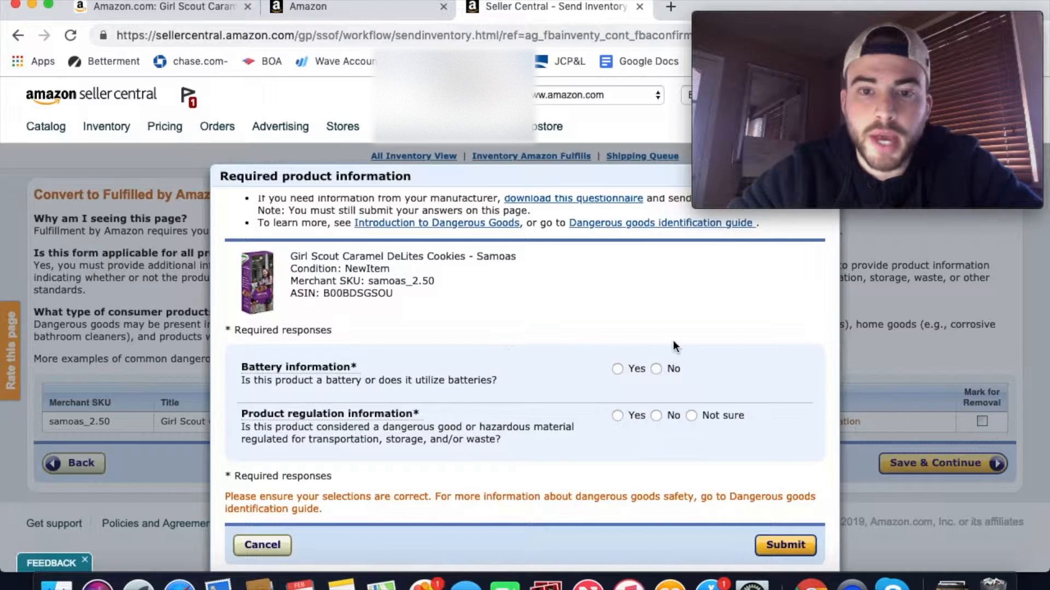
click(656, 369)
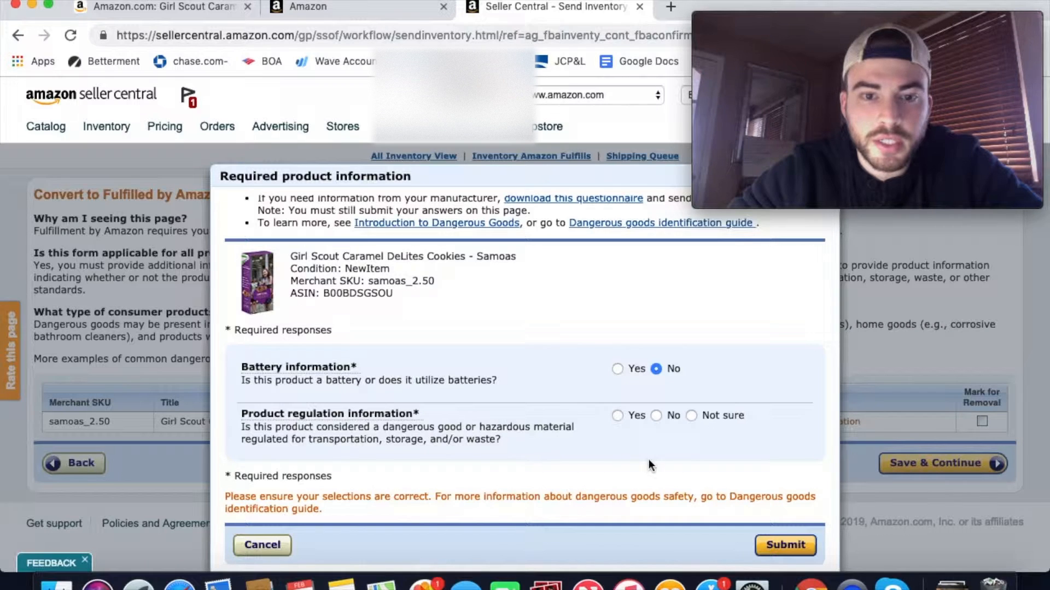
click(656, 416)
click(773, 549)
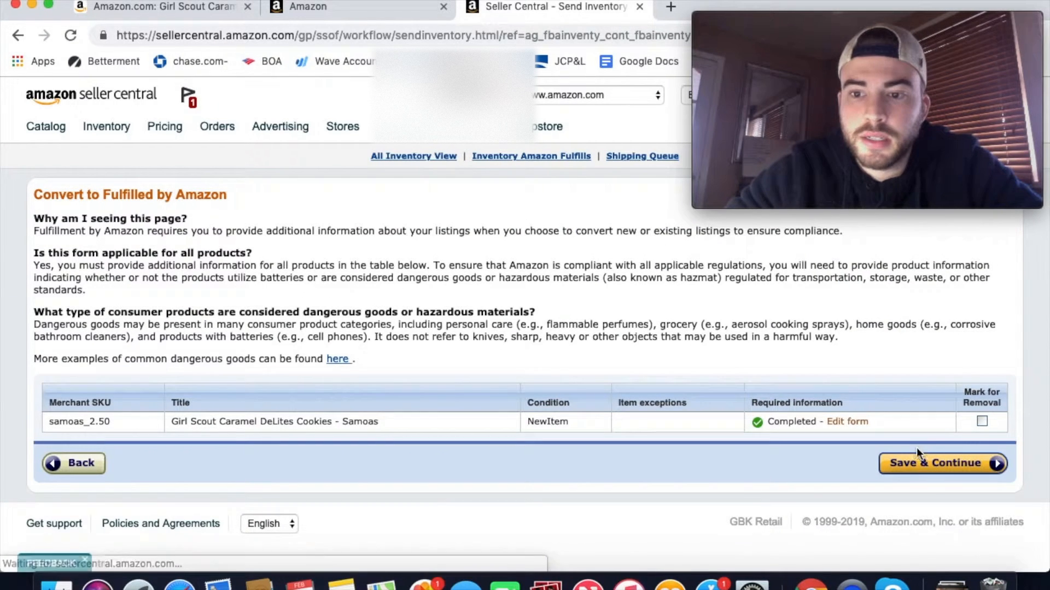
click(923, 465)
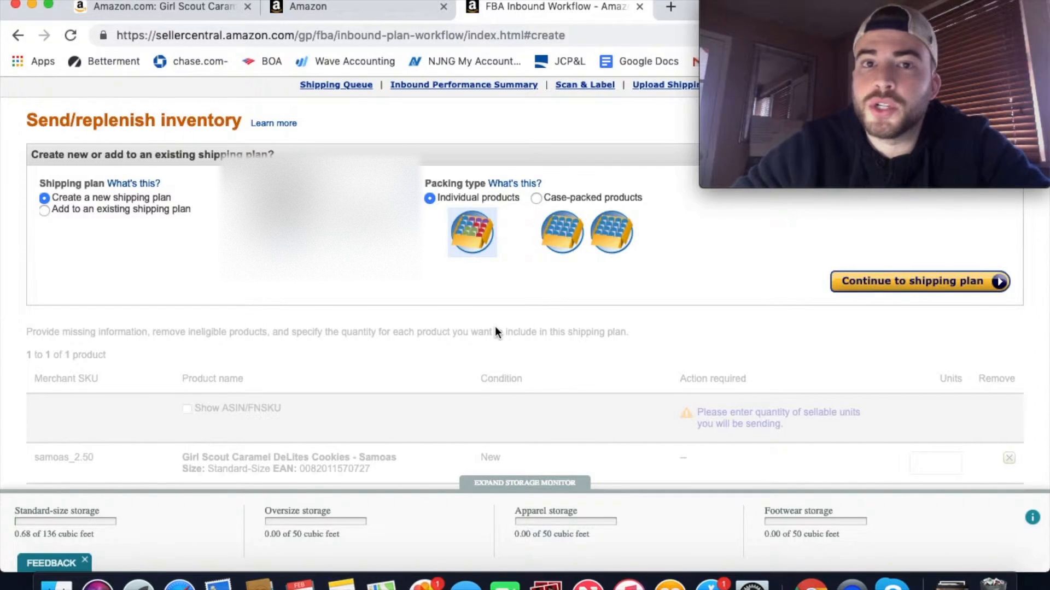
Create a new shipping plan for case-packed products with 10 units per case and 1 case, and continue to product preparation.
click(586, 229)
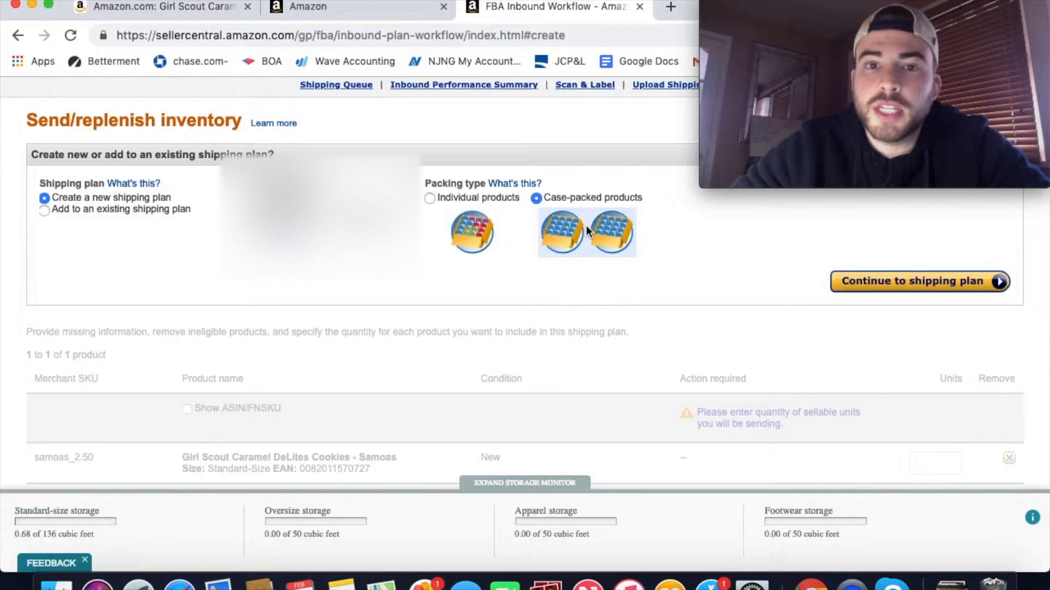
click(914, 286)
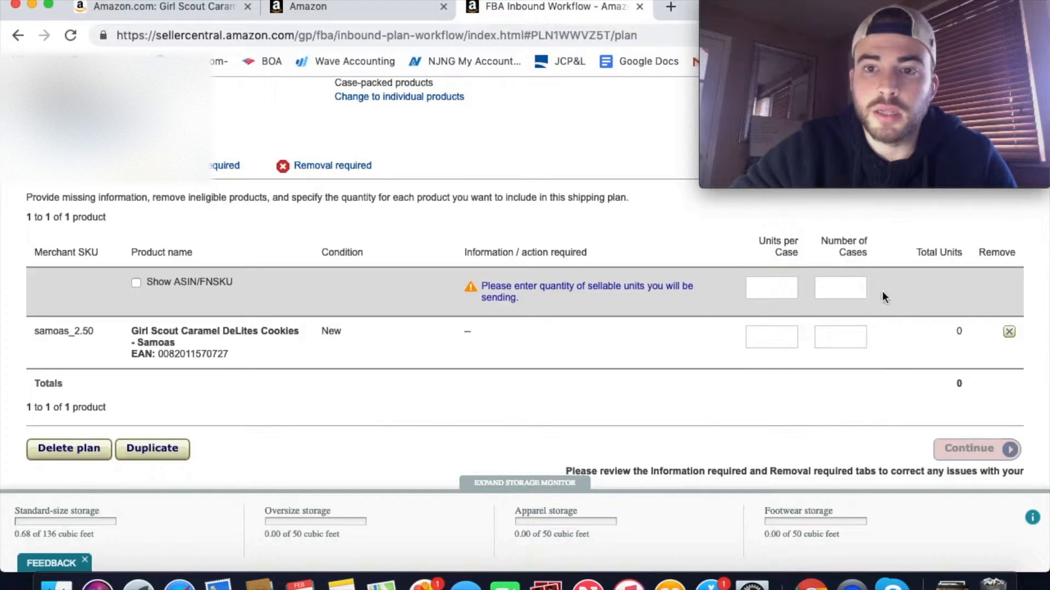
click(777, 294)
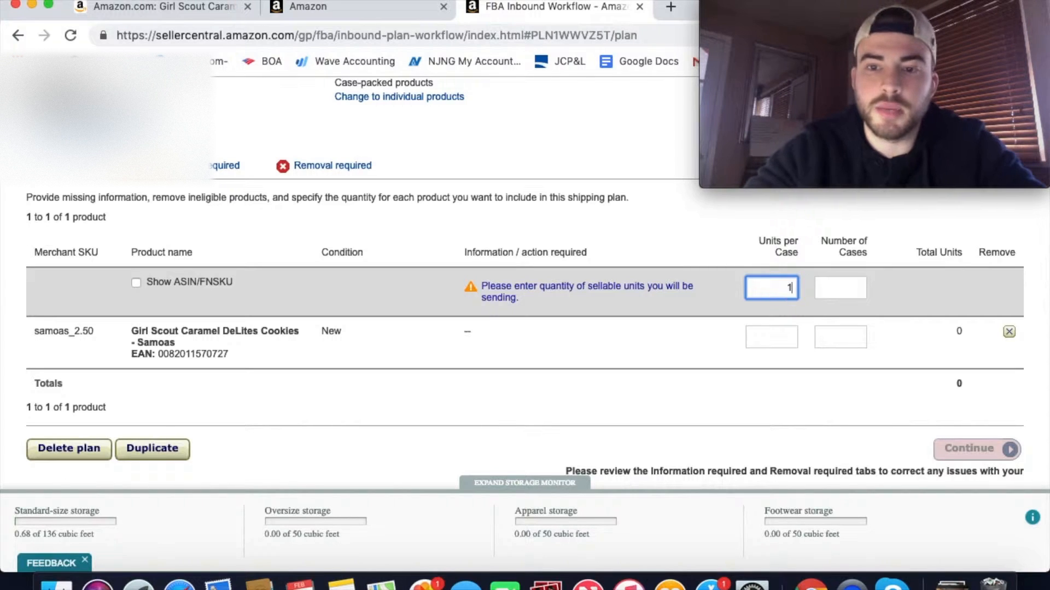
text(10)
key(Tab)
text(1)
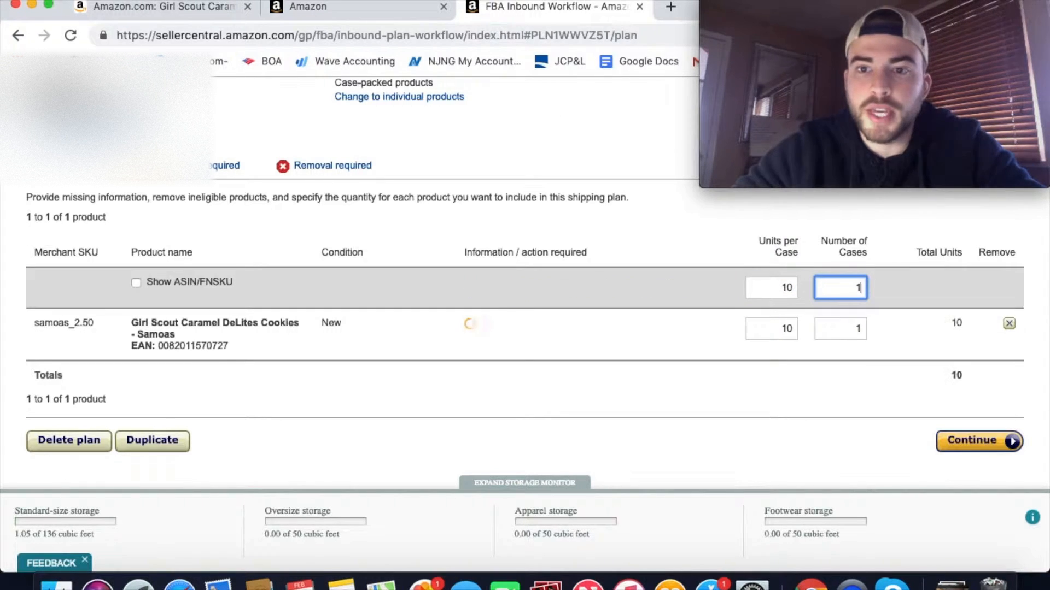
click(738, 399)
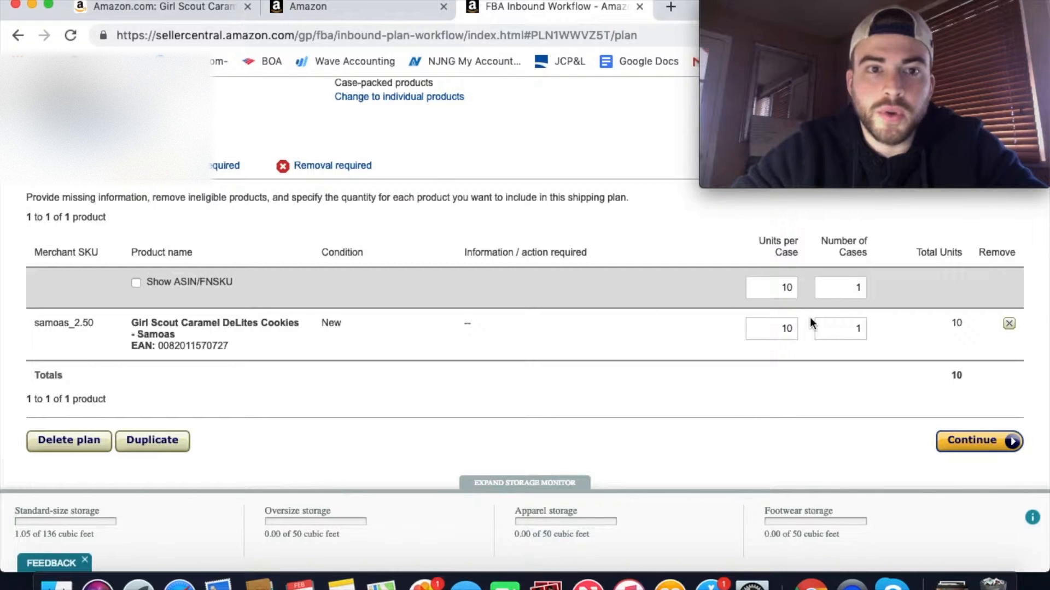
click(972, 441)
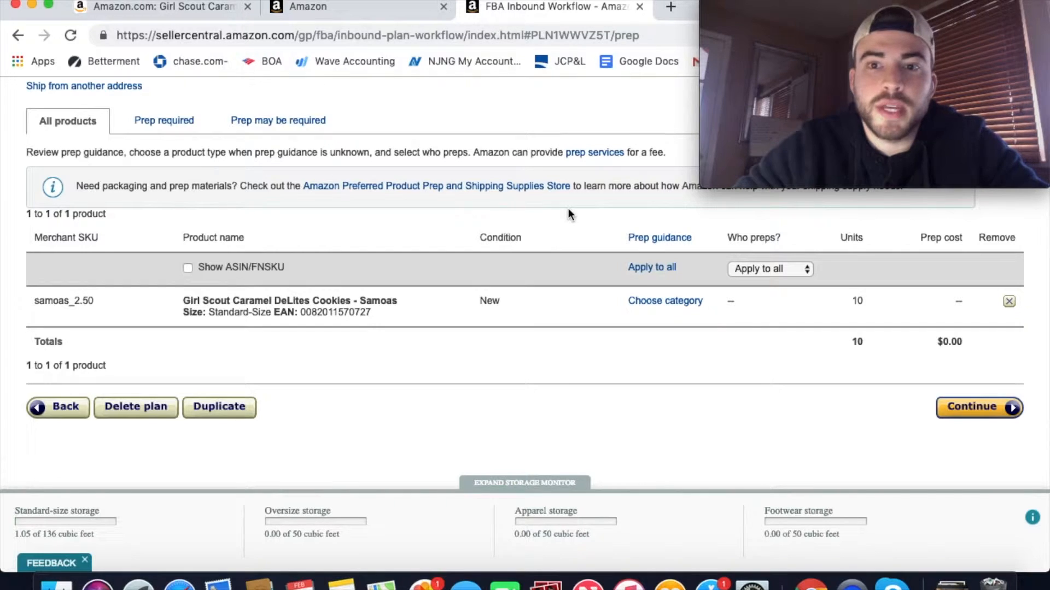
Set the prep category of samoas_2.50 to No Prep Needed with Merchant as the prepping party, and continue to labeling.
click(672, 307)
click(500, 243)
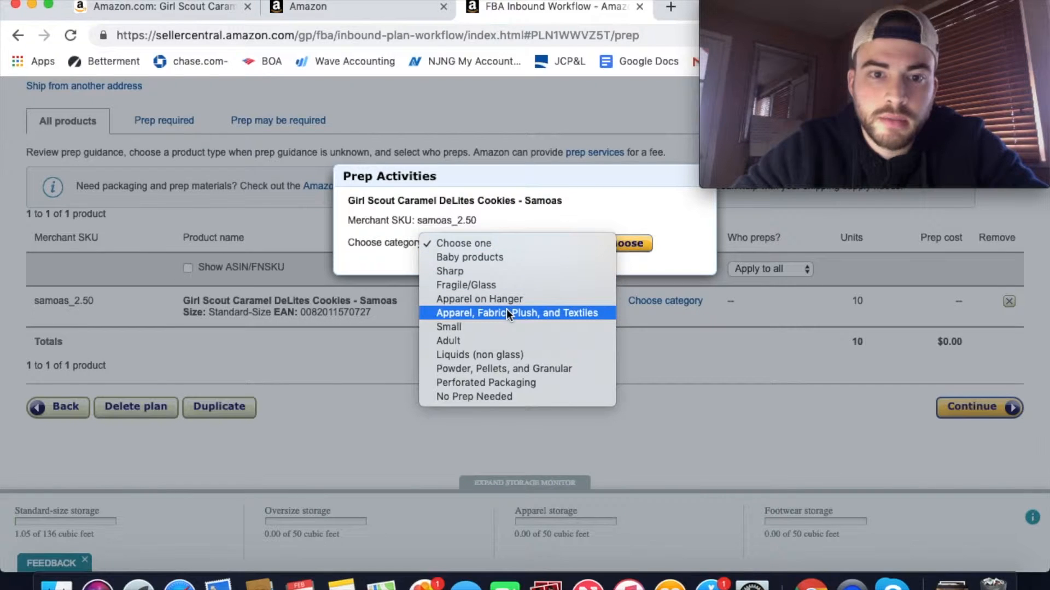
click(507, 397)
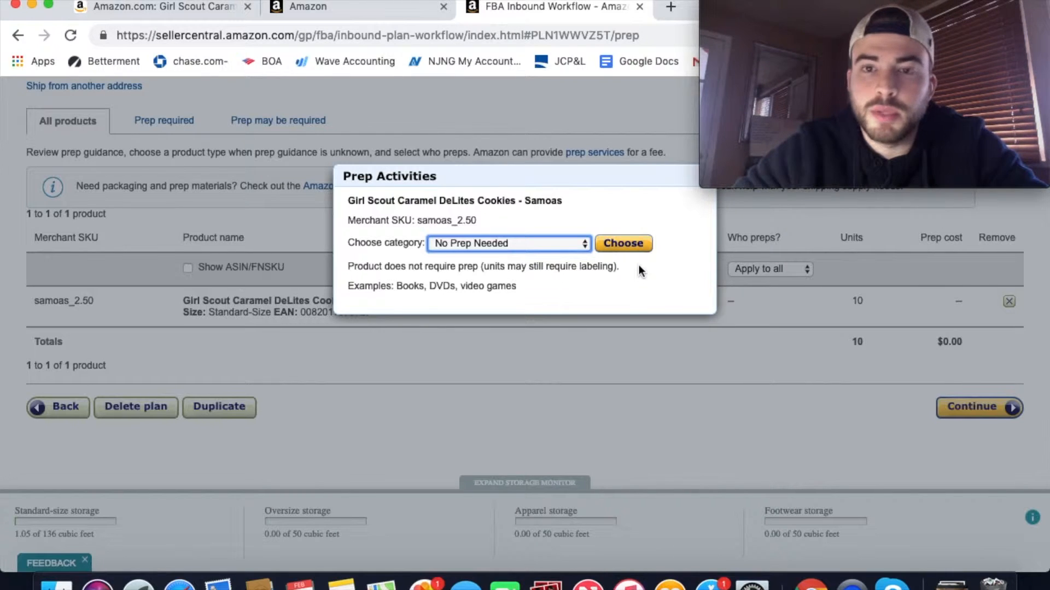
click(615, 247)
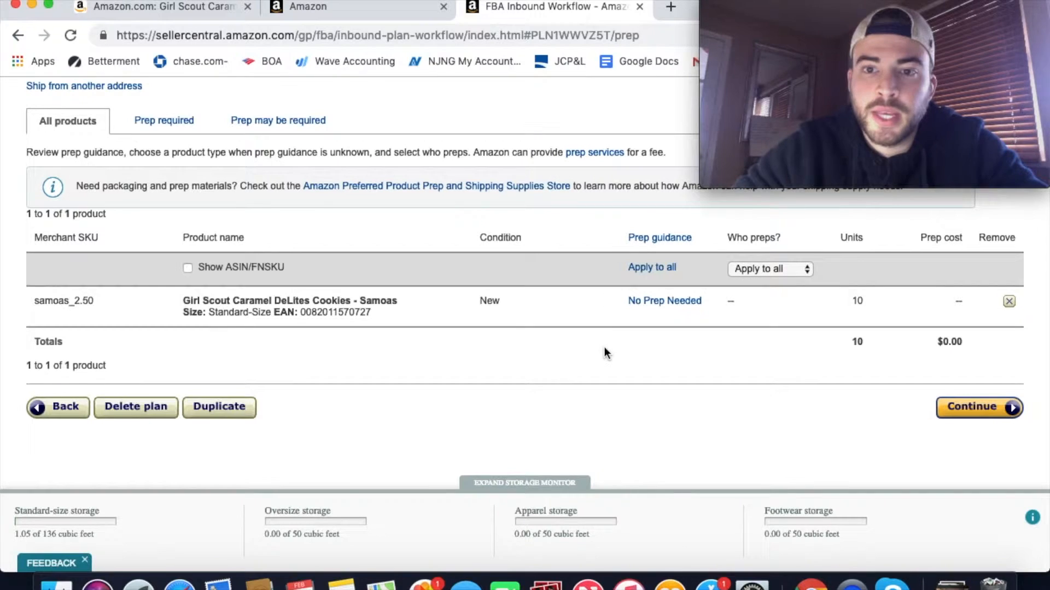
click(777, 266)
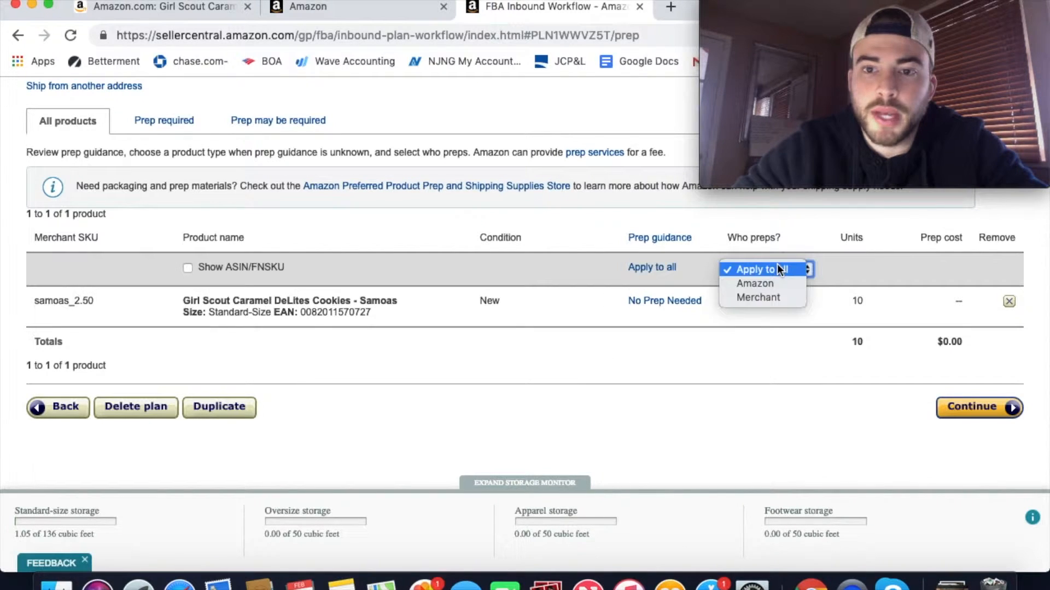
click(776, 299)
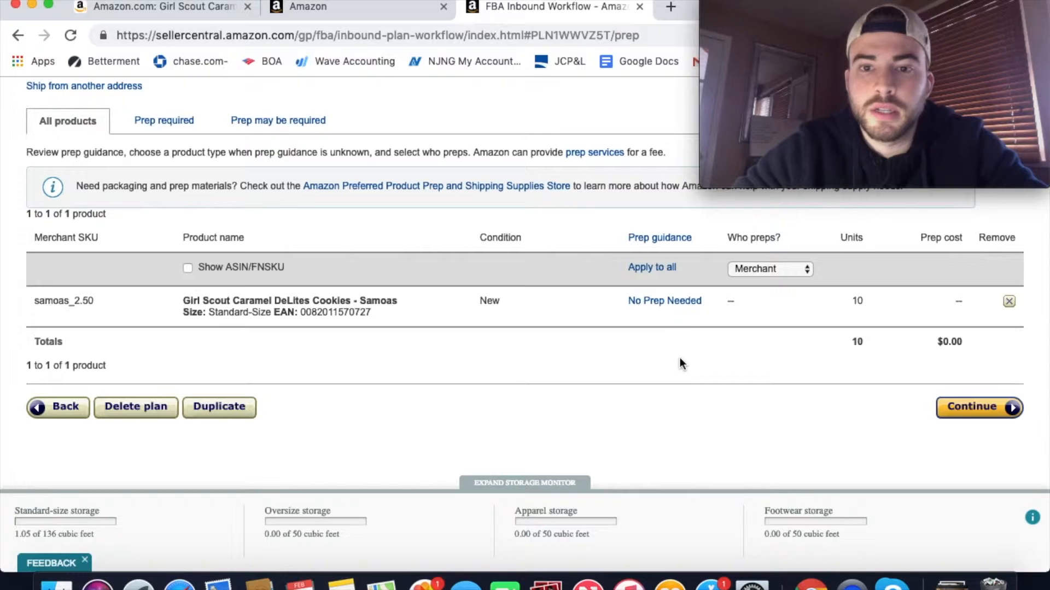
click(993, 413)
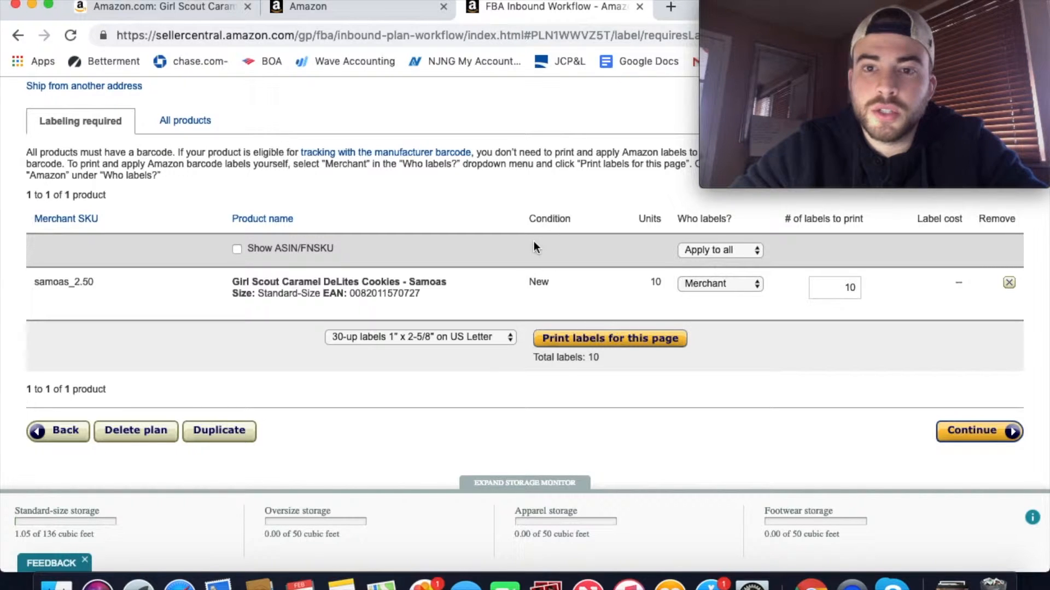
Try Amazon as the labeling party for all products, set it back to Merchant, and print the 30-up item labels.
click(736, 248)
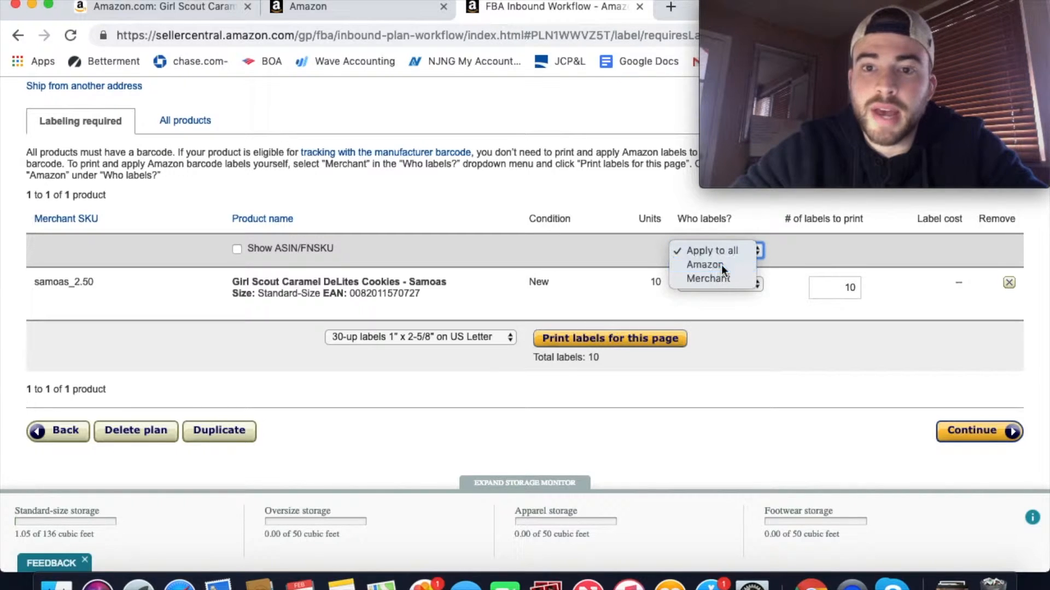
click(721, 264)
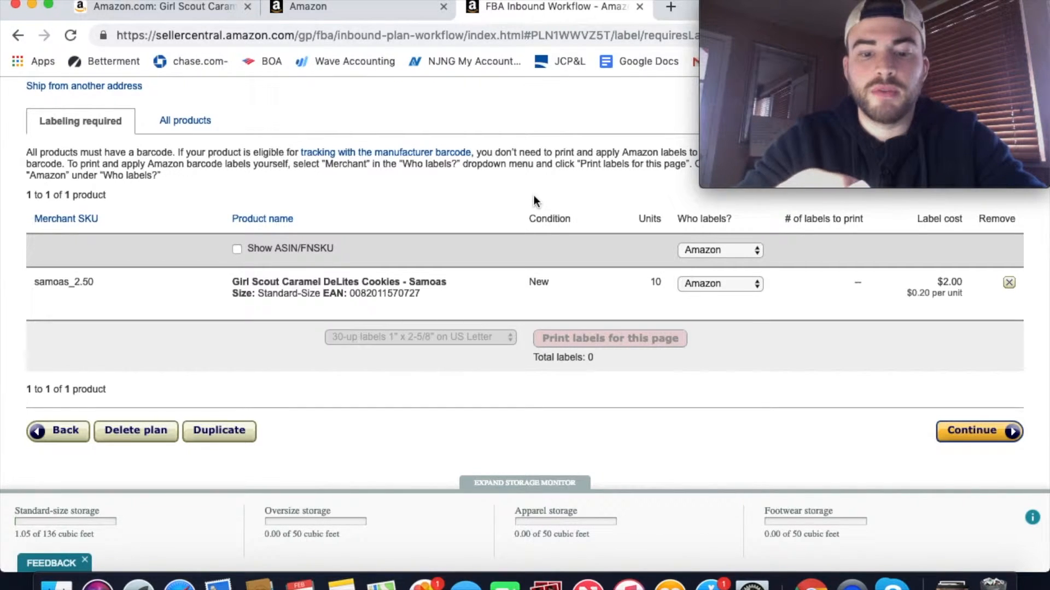
click(739, 251)
click(722, 266)
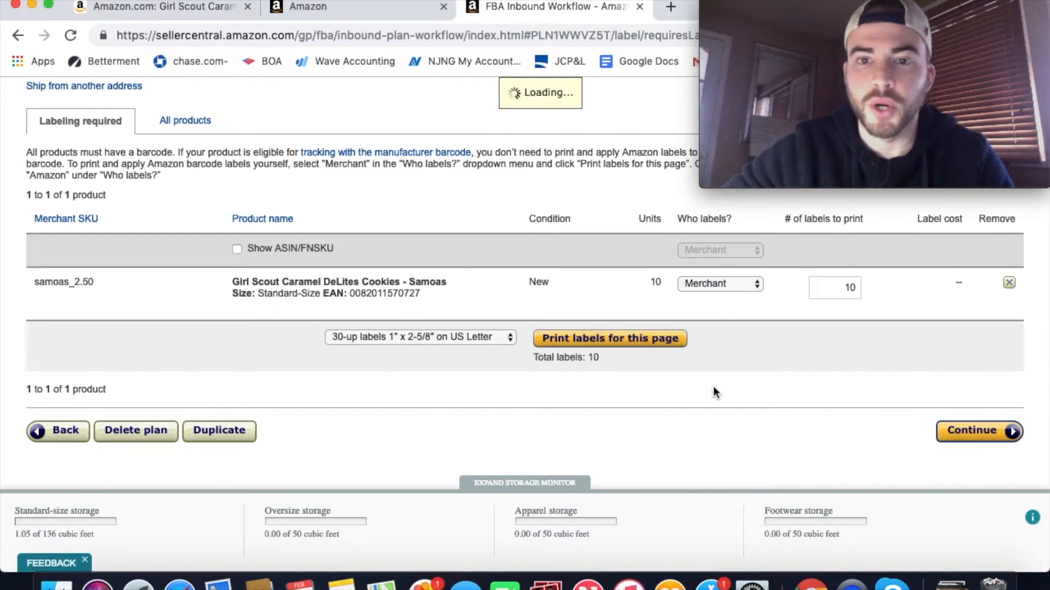
click(606, 339)
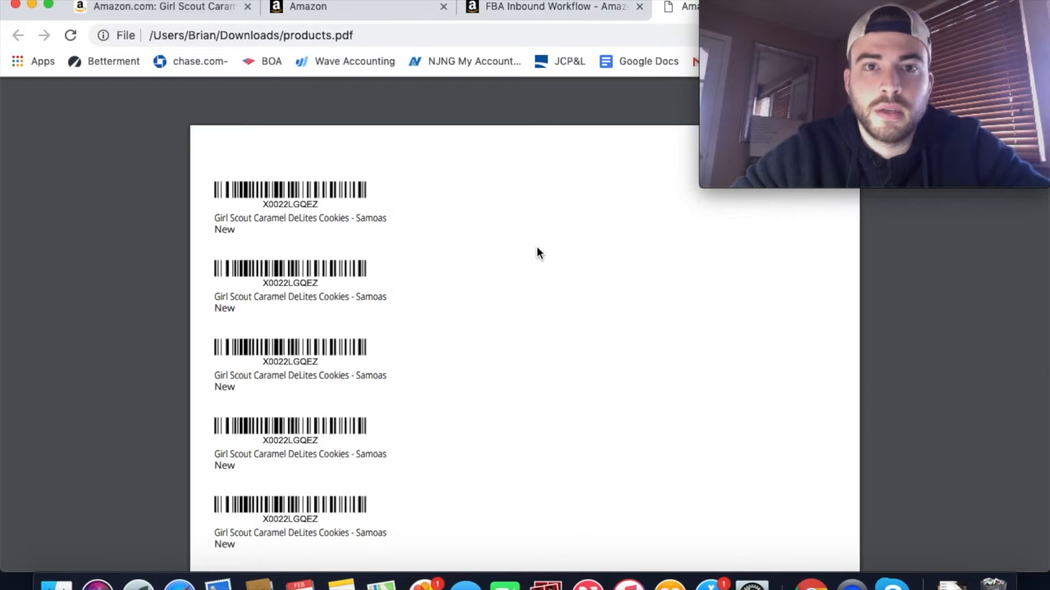
Examine the sheet of Samoas item barcode labels in products.pdf and return to the product labeling page.
scroll(536, 252, down, 3)
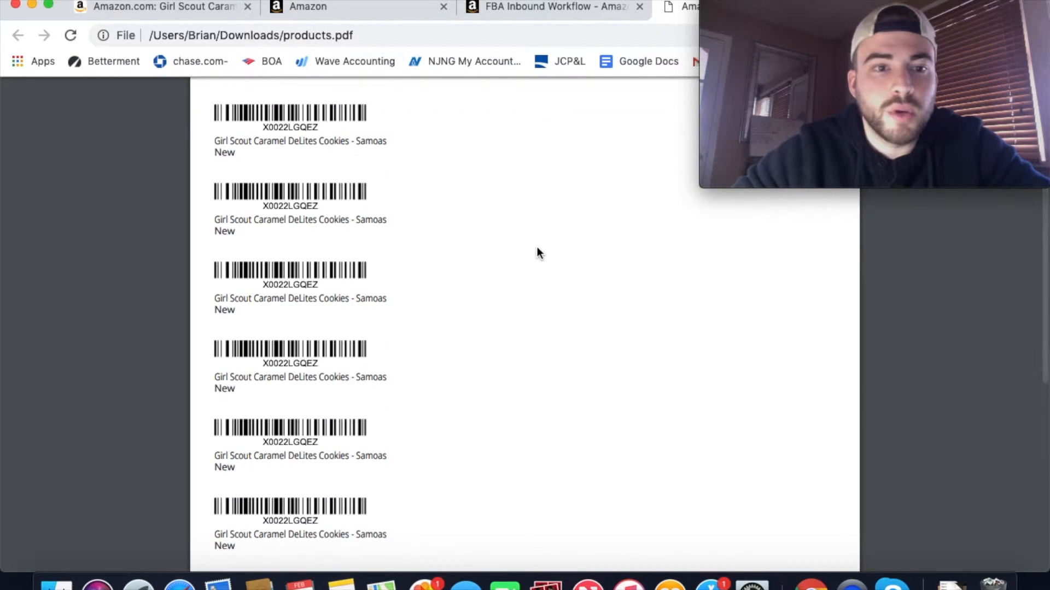
scroll(537, 253, down, 5)
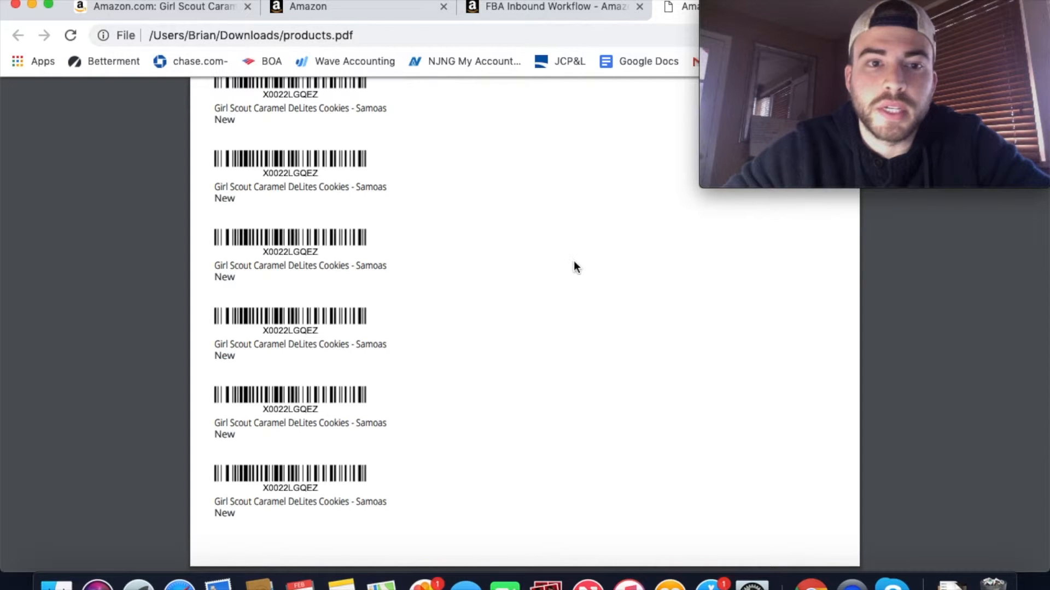
scroll(316, 236, down, 5)
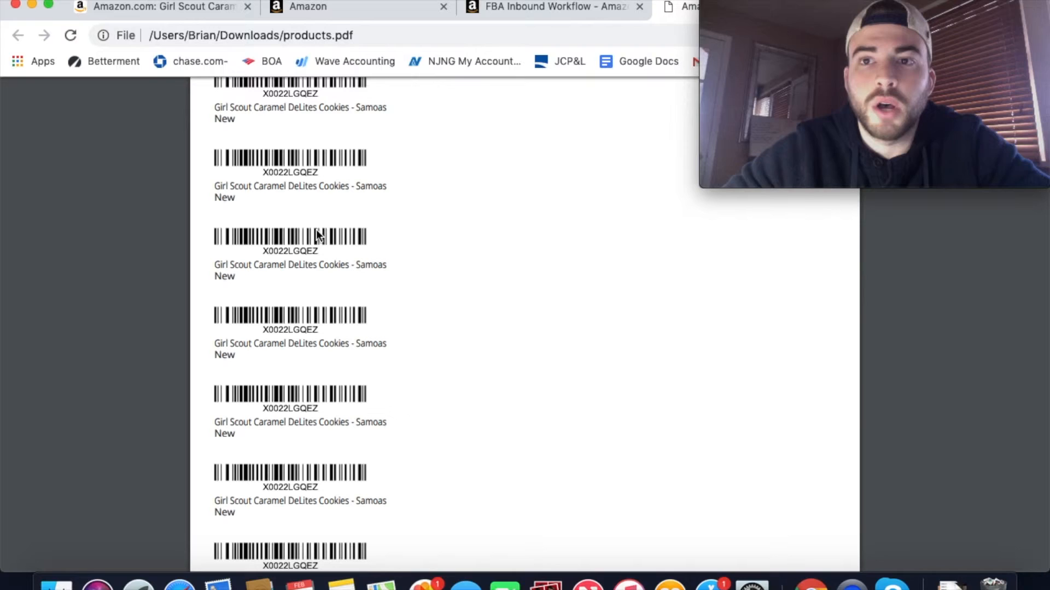
scroll(334, 344, up, 1)
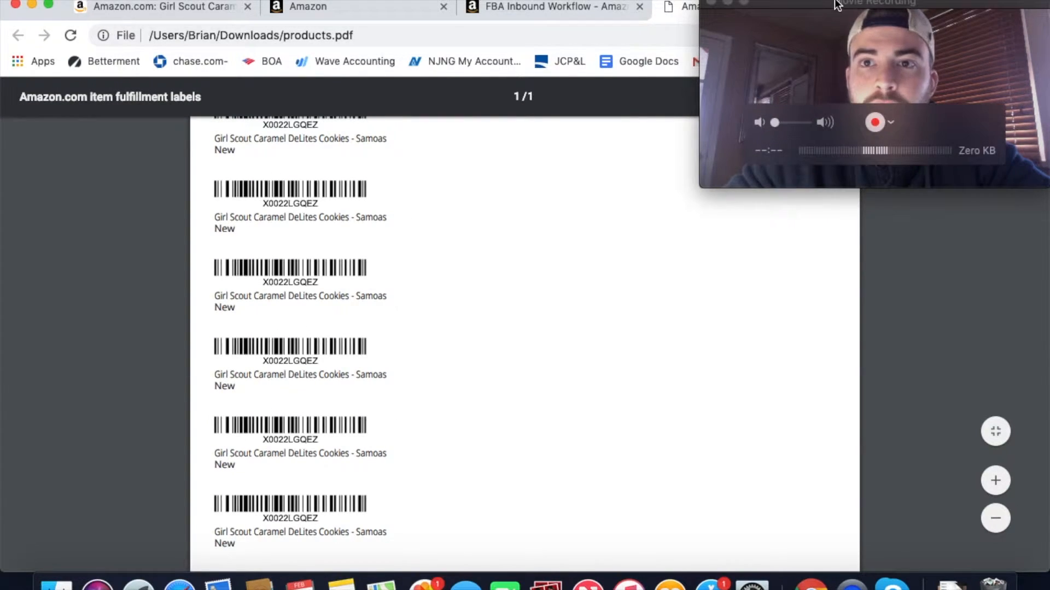
drag(836, 2, 835, 40)
click(835, 6)
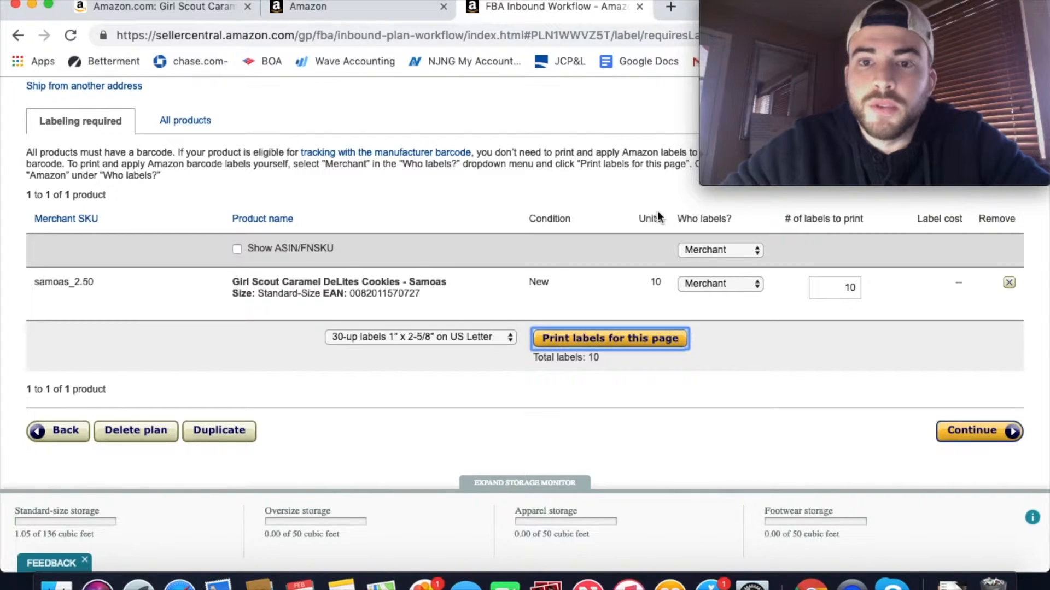
Set Amazon as the labeling party for all products and continue to the shipment review.
click(726, 251)
click(729, 236)
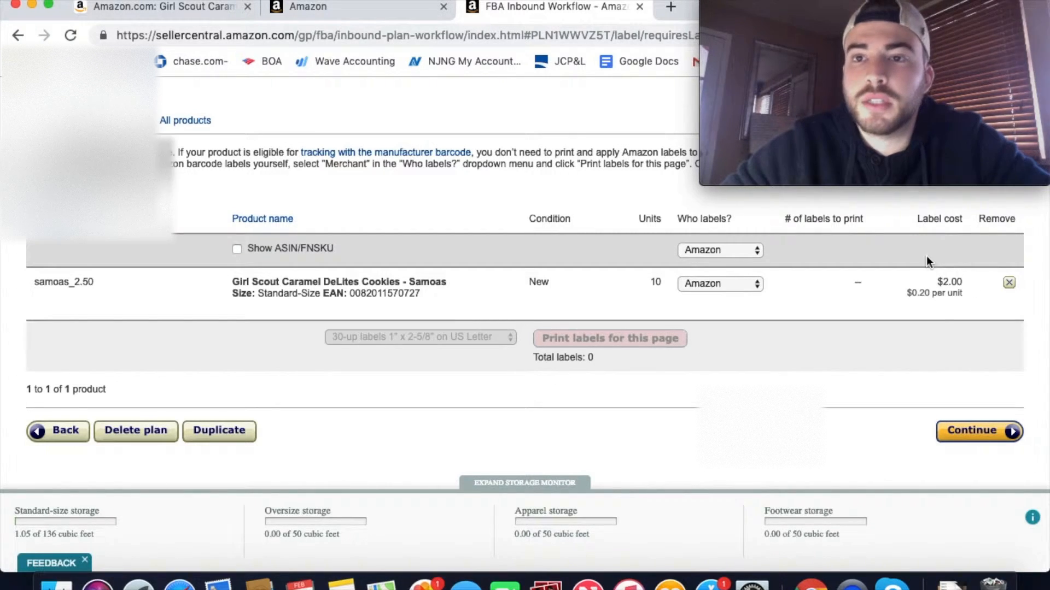
click(982, 432)
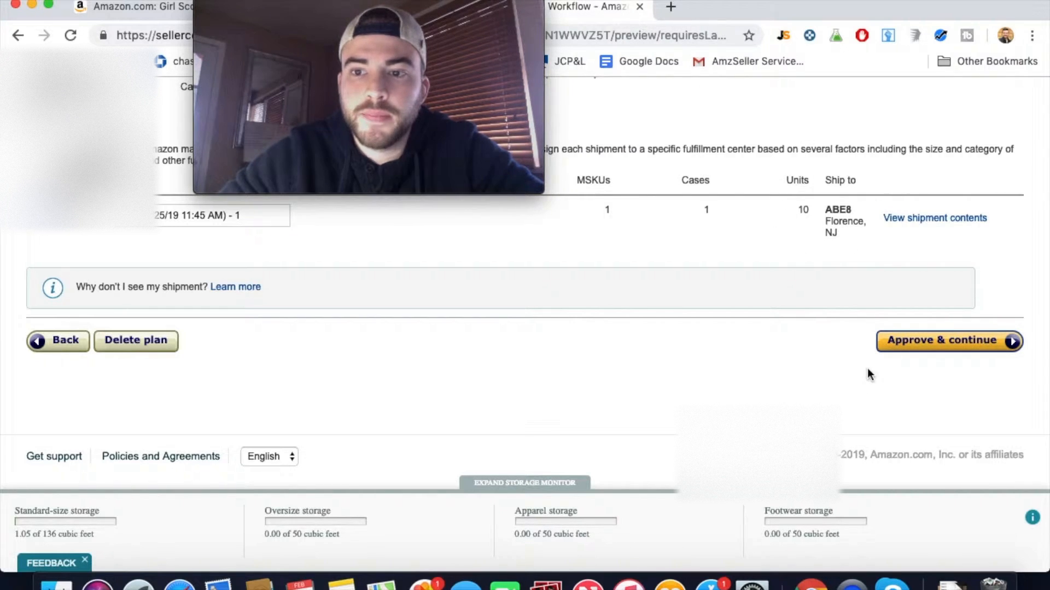
Approve the one-case shipment to ABE8 in Florence, NJ, and start working on it.
click(936, 342)
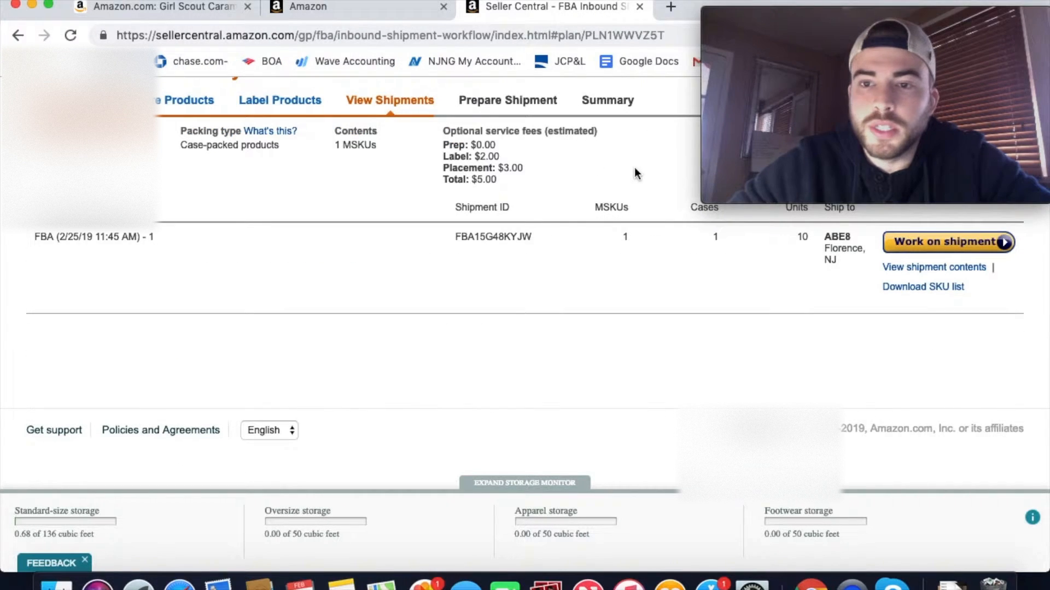
click(921, 245)
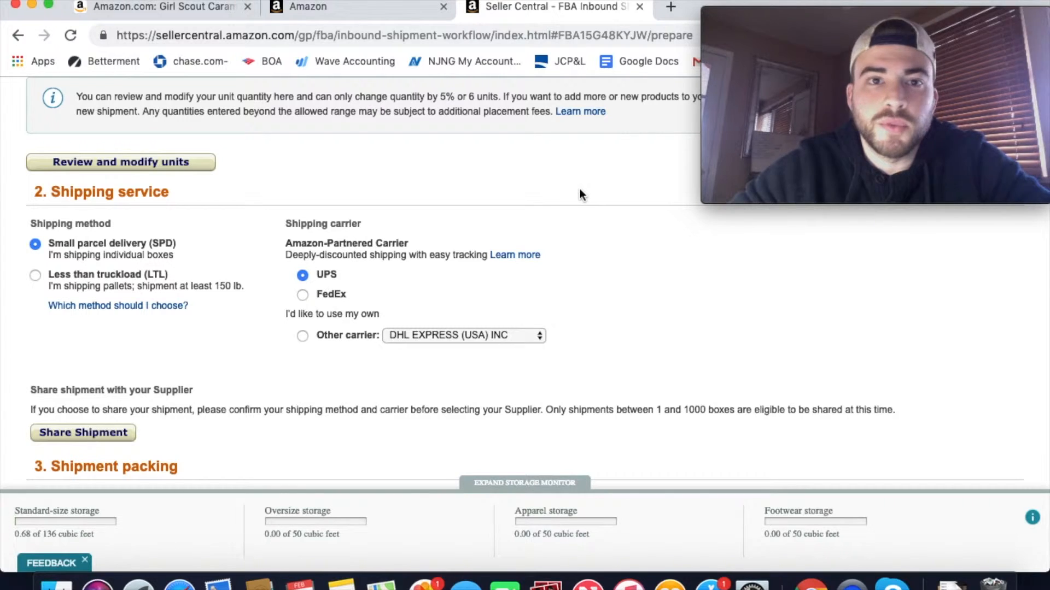
Set the shipment packing option to Everything in one box.
scroll(581, 194, down, 2)
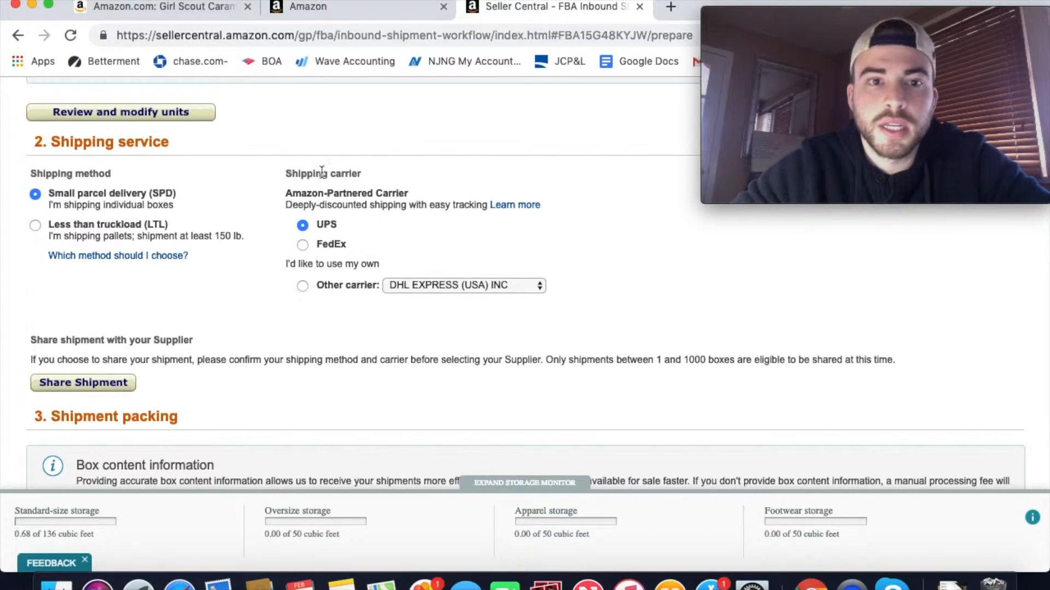
scroll(567, 137, down, 4)
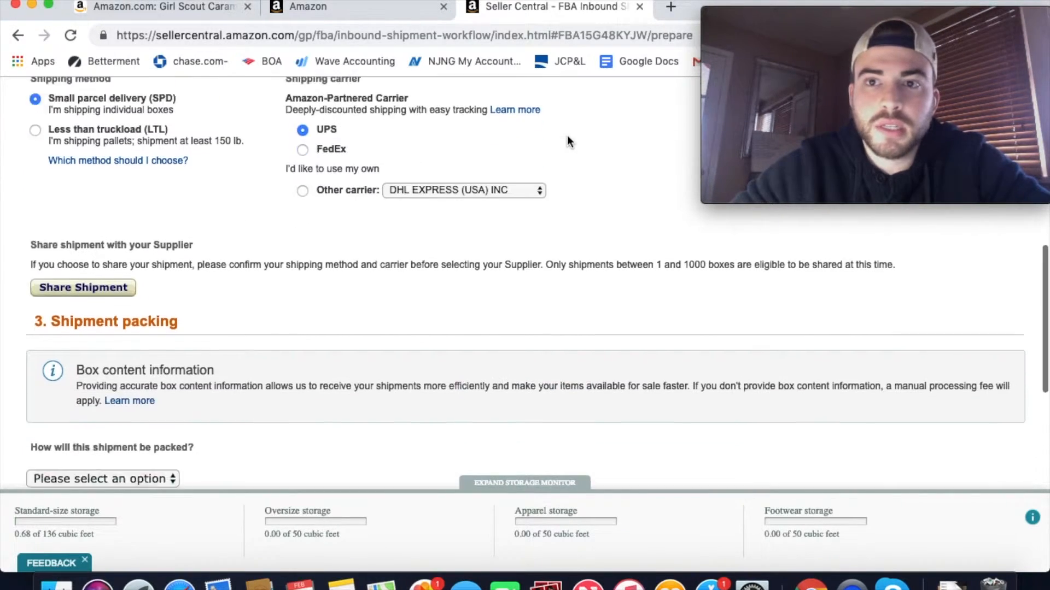
scroll(591, 197, down, 7)
scroll(336, 292, down, 2)
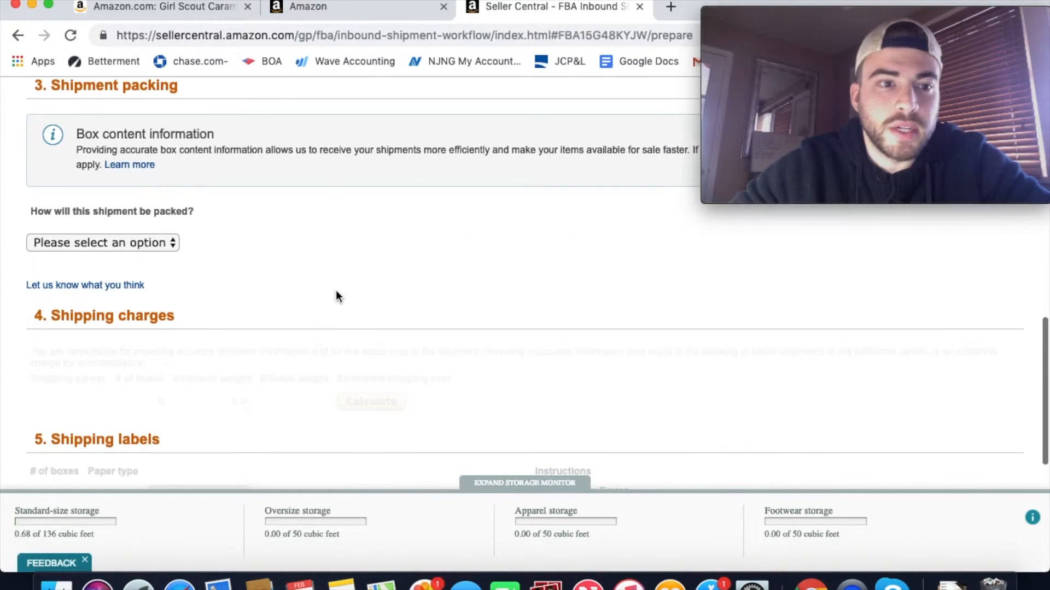
click(129, 244)
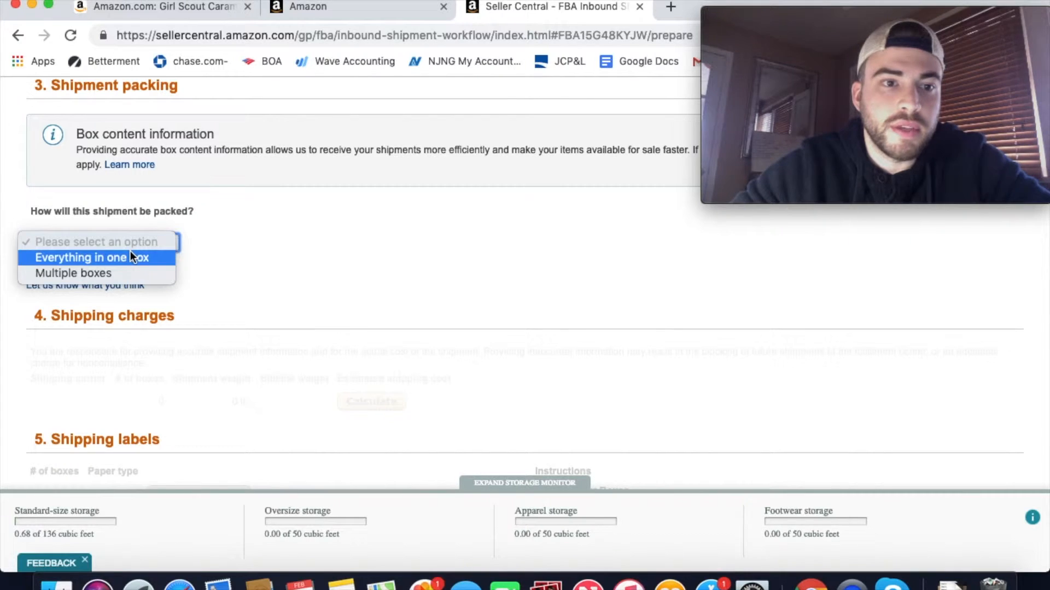
click(130, 257)
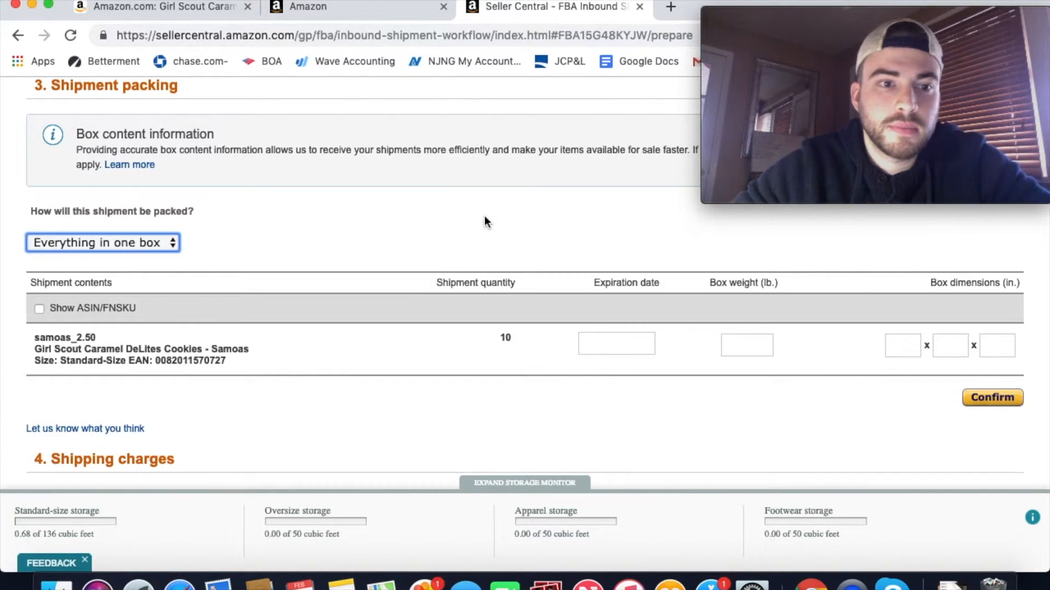
Enter an expiration date of Jun 10, 2019 and a box weight of 6 lb for samoas_2.50, and confirm the box information.
scroll(495, 273, down, 2)
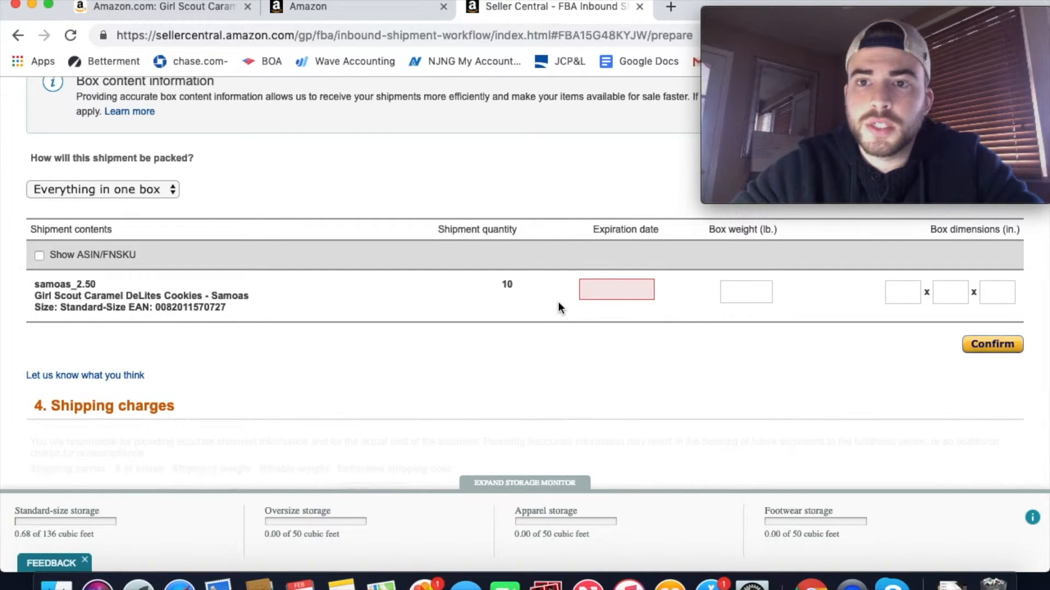
click(636, 291)
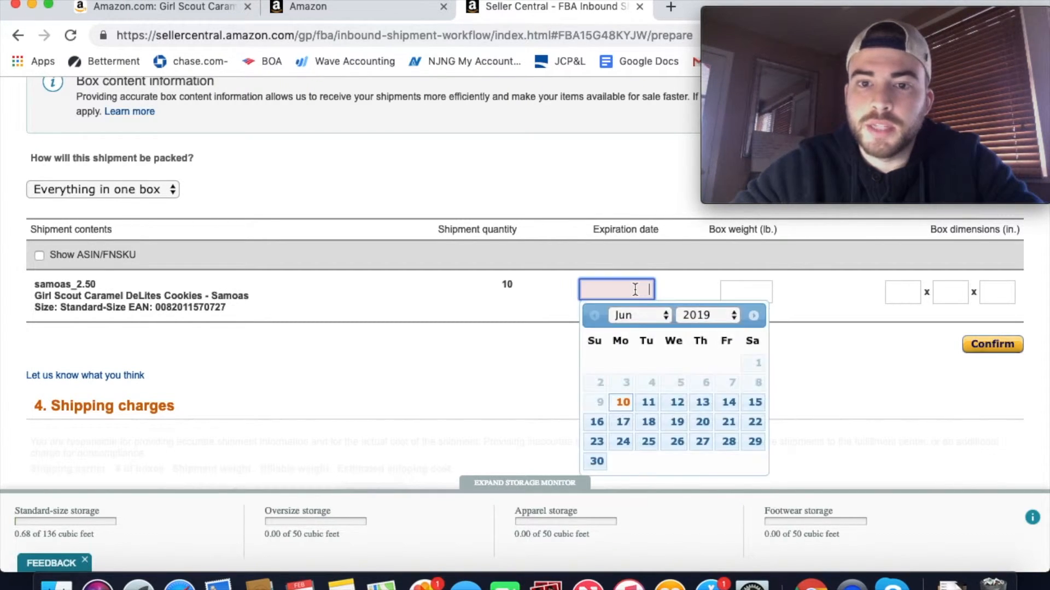
click(595, 317)
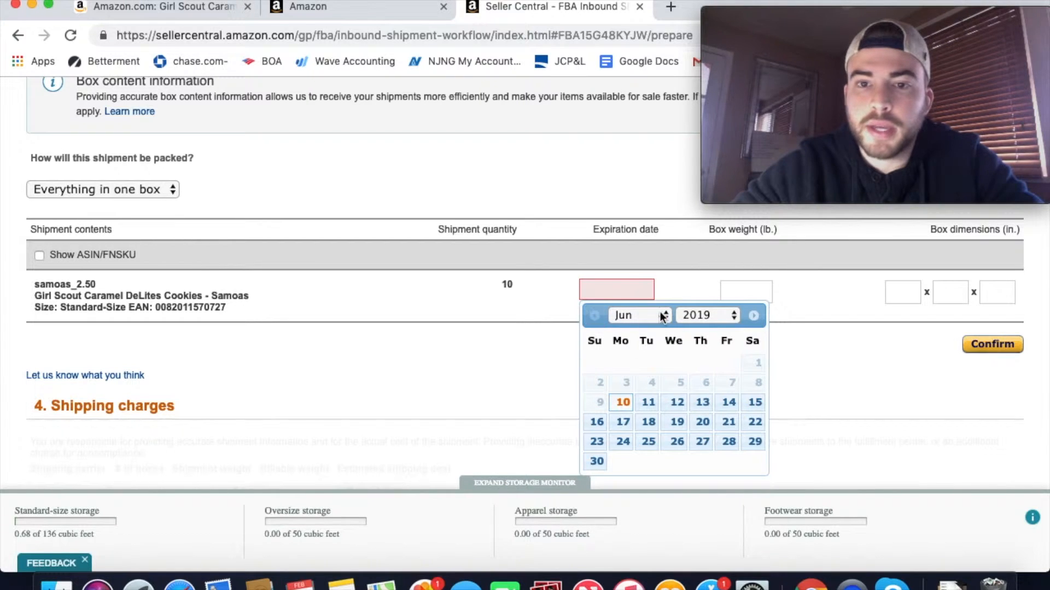
click(622, 402)
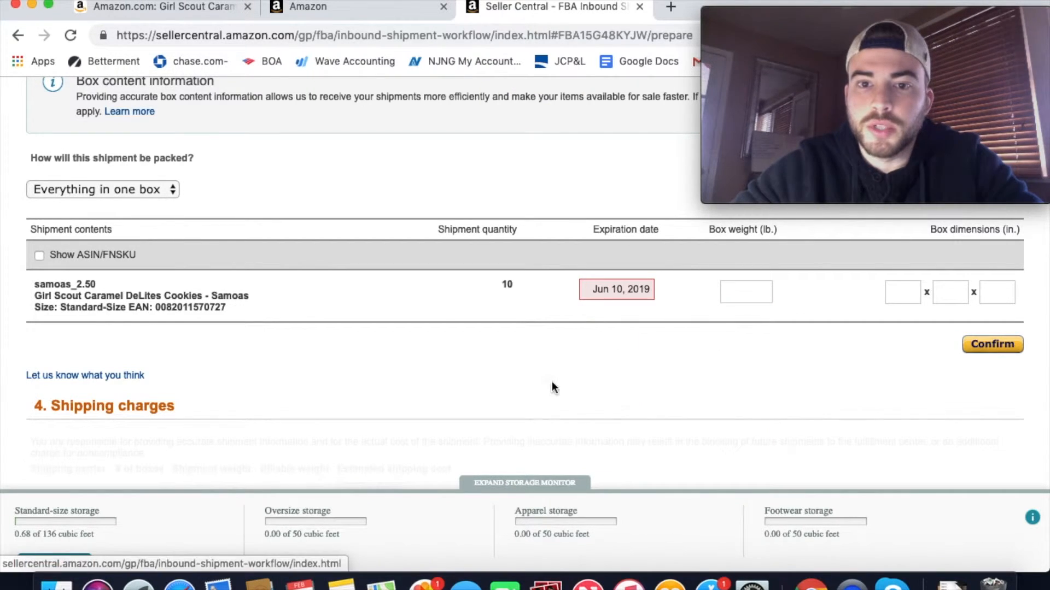
click(750, 292)
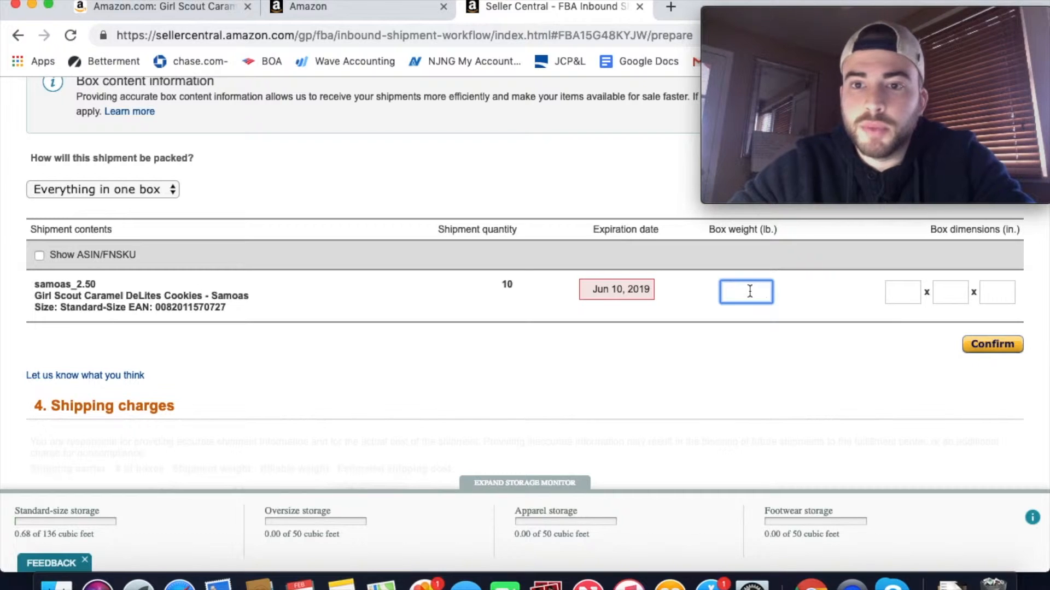
click(753, 362)
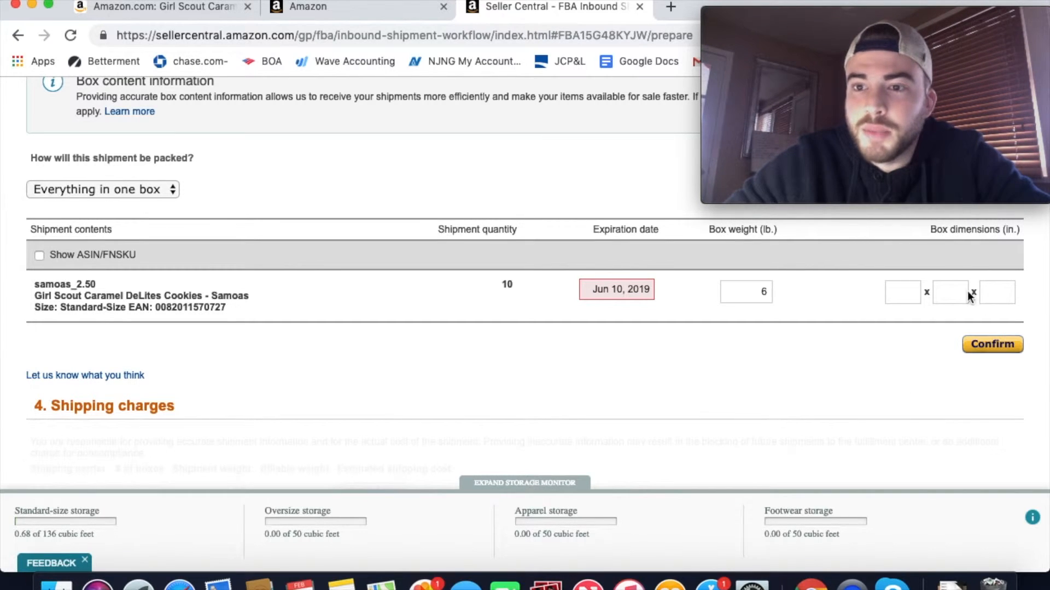
click(1001, 354)
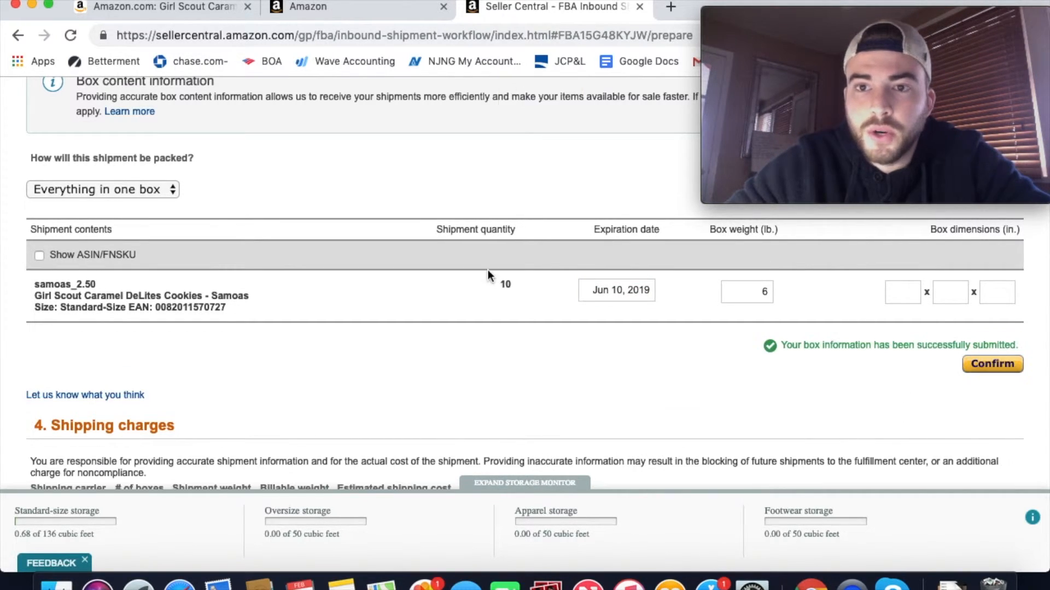
Calculate the shipping cost, agree to the terms and conditions, and accept the shipping charges.
scroll(488, 270, down, 4)
scroll(488, 277, down, 2)
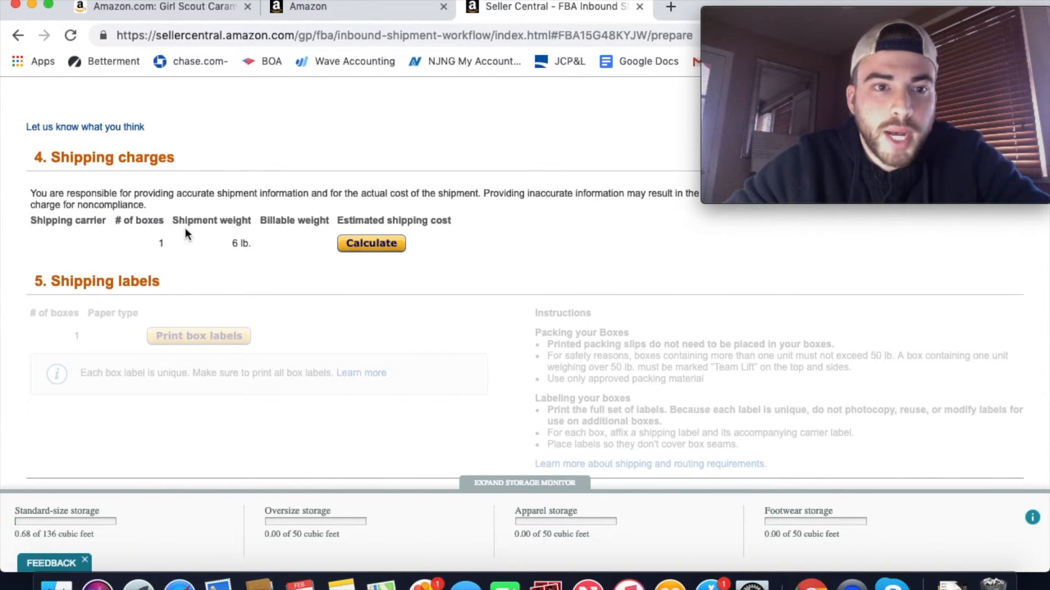
click(375, 247)
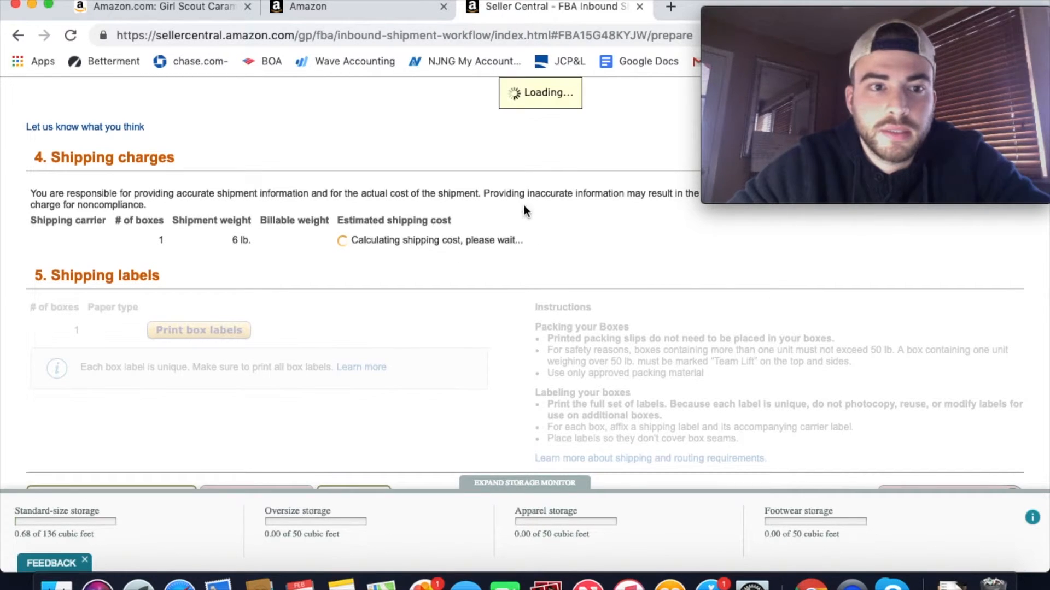
scroll(517, 182, down, 2)
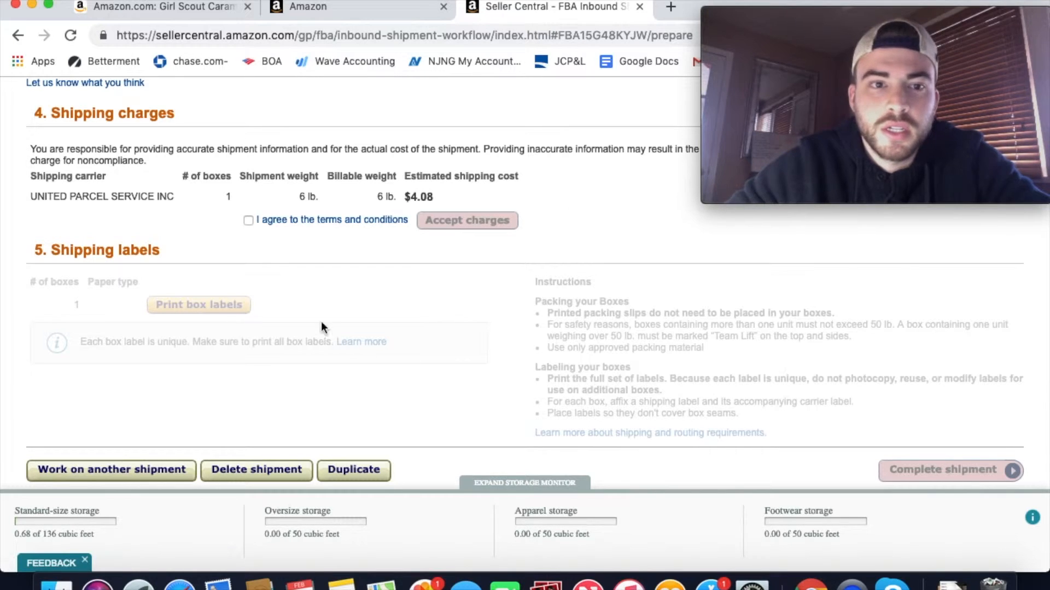
click(249, 220)
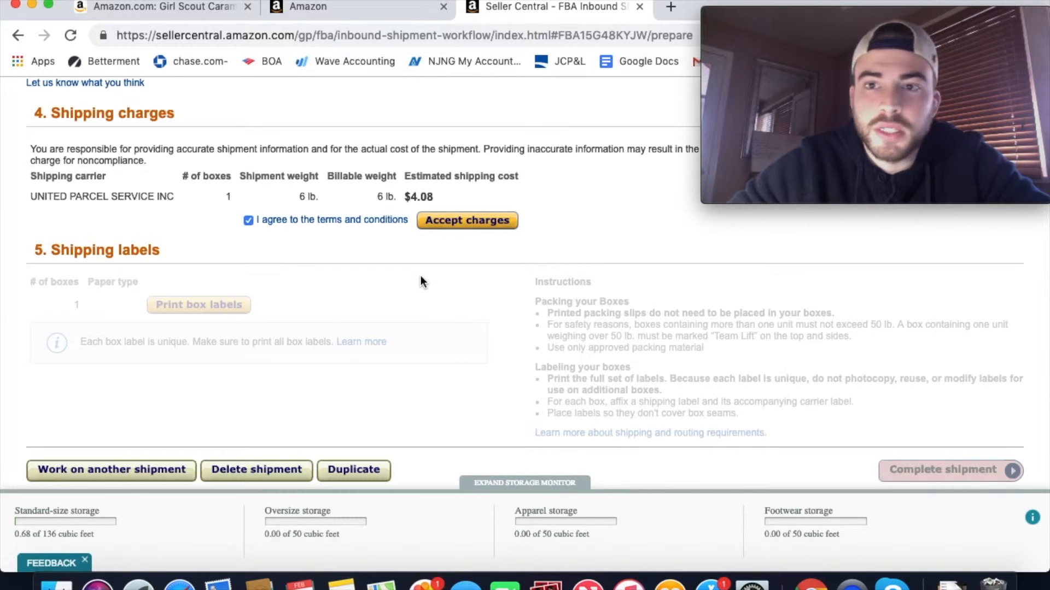
click(467, 221)
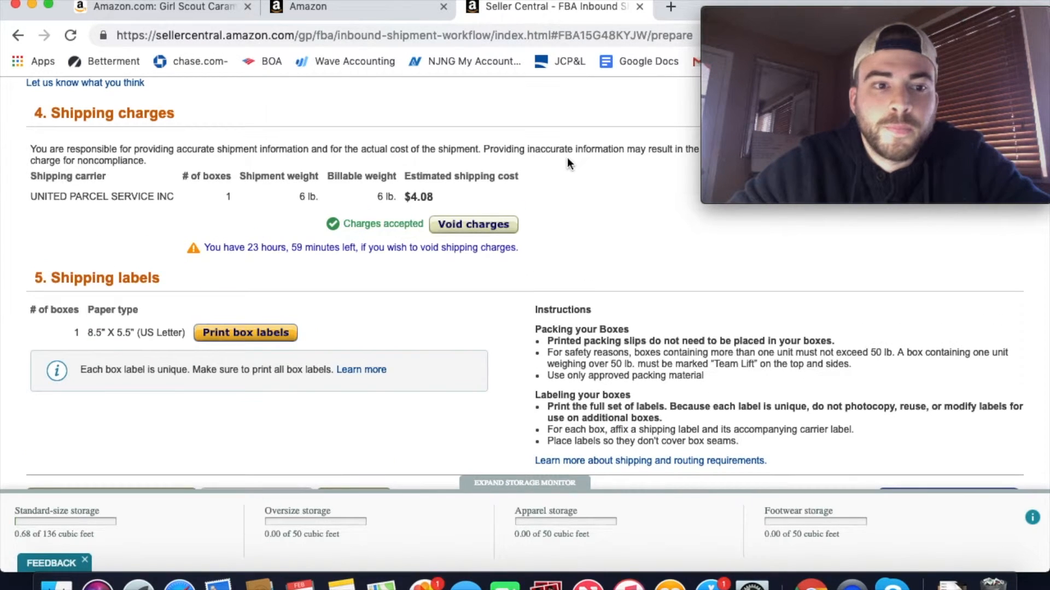
Print the box labels, view the downloaded package.pdf, and close it to return to the shipment page.
scroll(566, 156, down, 4)
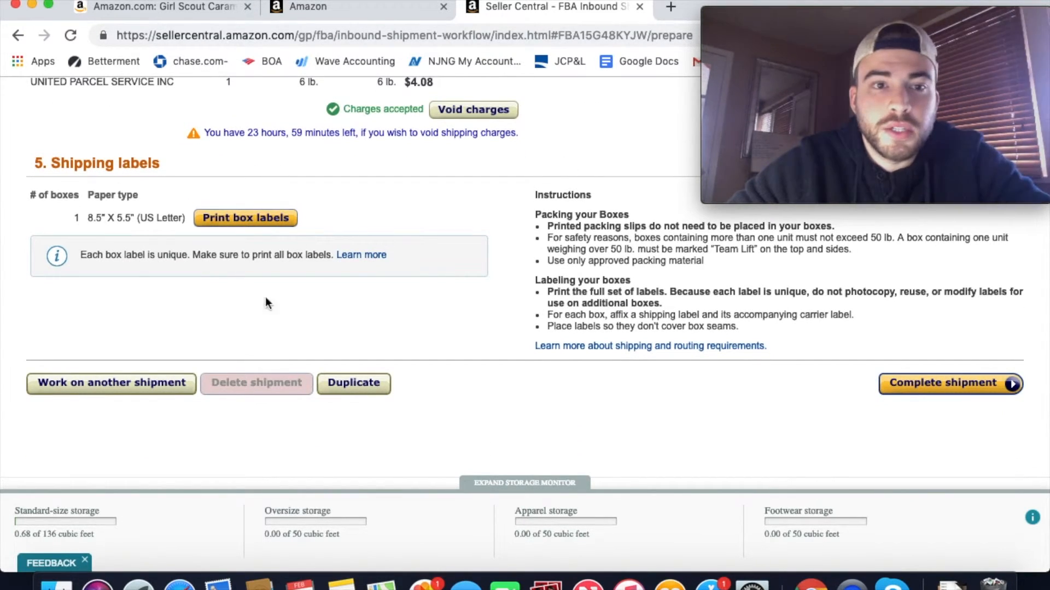
click(224, 225)
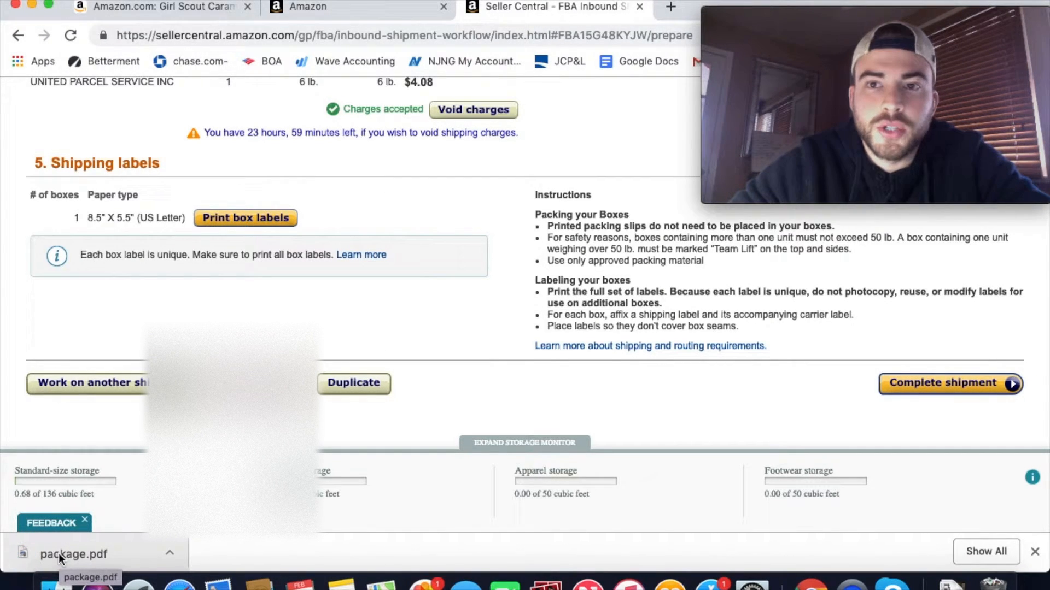
click(59, 555)
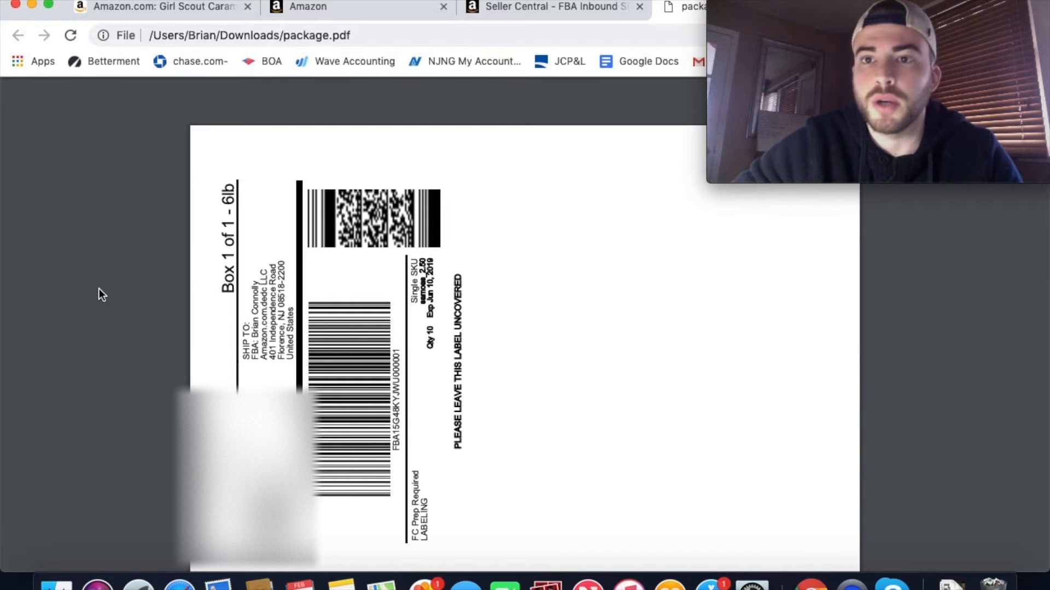
key(super+w)
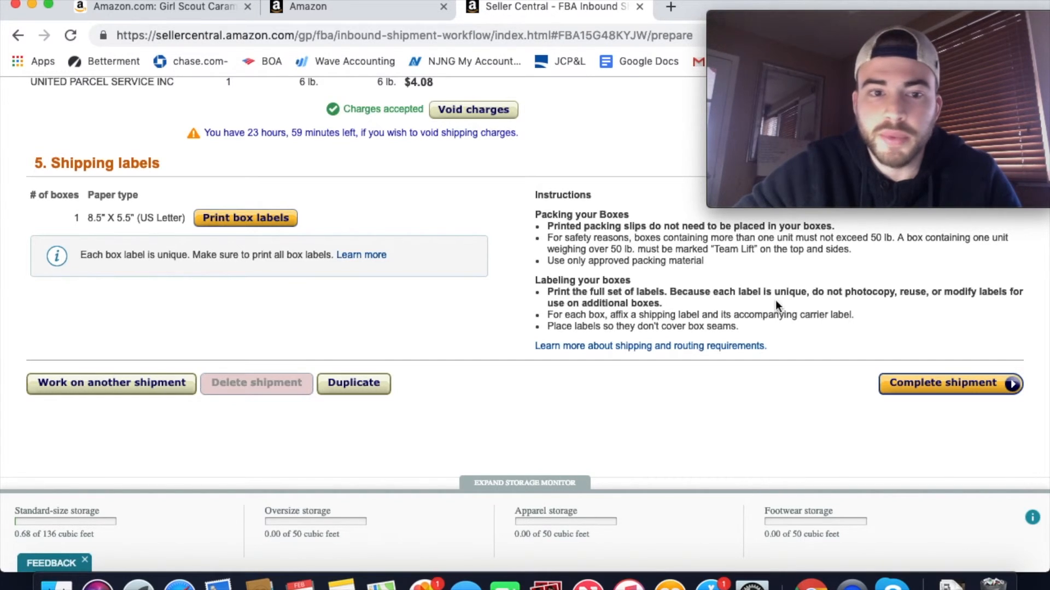
Complete the shipment and go to its tracking summary.
scroll(776, 300, down, 3)
click(968, 317)
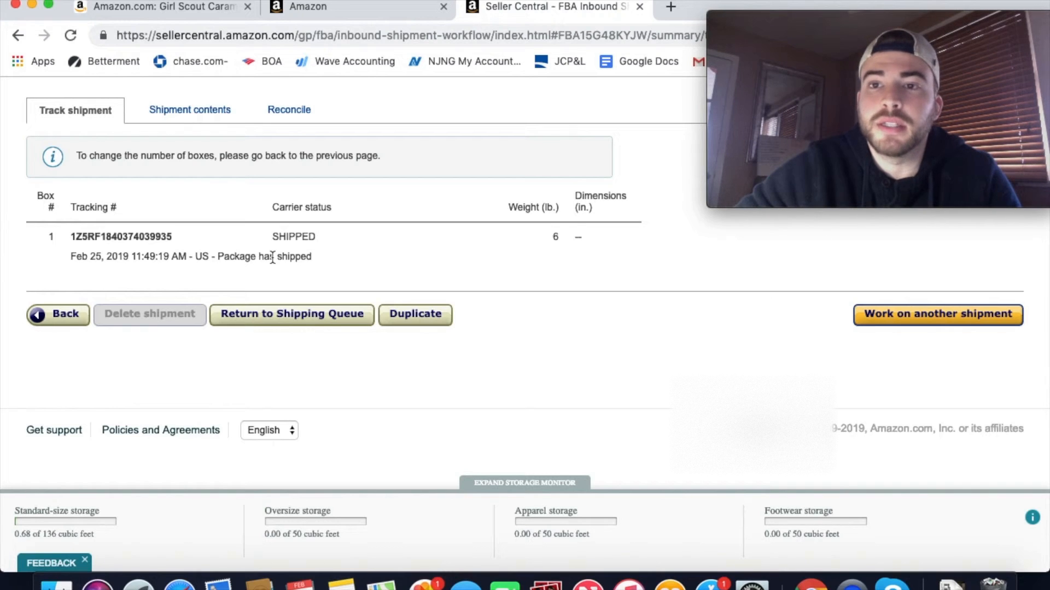
Go to the FBA shipping queue and open the tracking details of the newest shipment, the one ready to ship.
scroll(272, 257, up, 2)
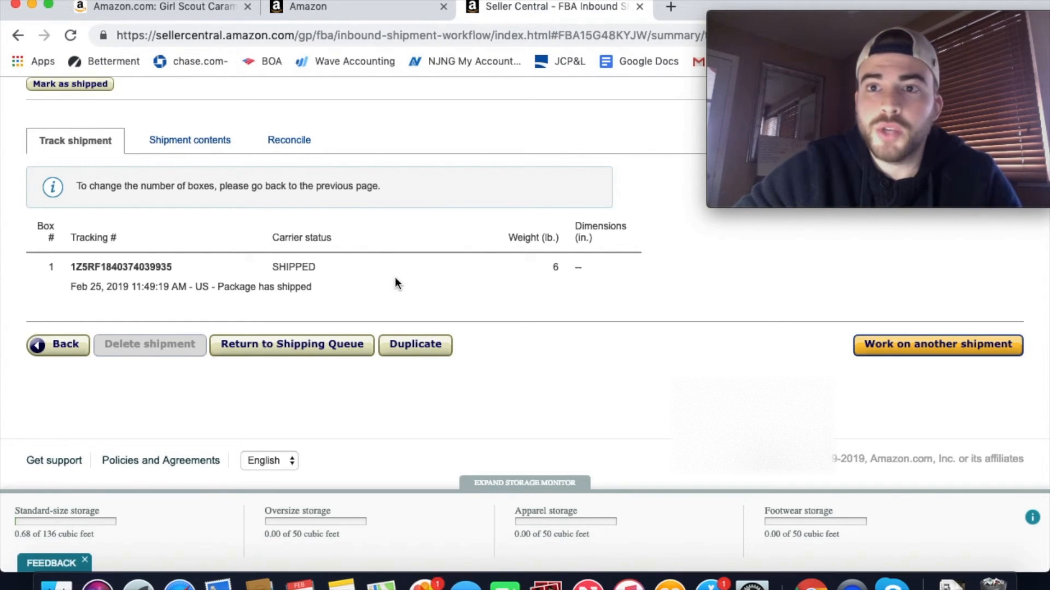
scroll(395, 277, up, 6)
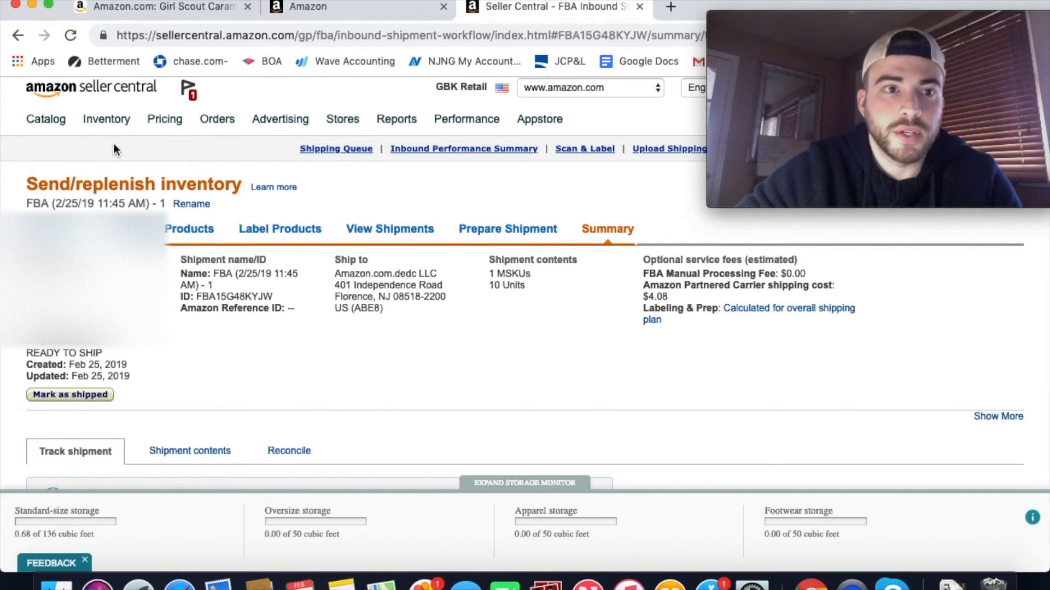
mouse_move(106, 126)
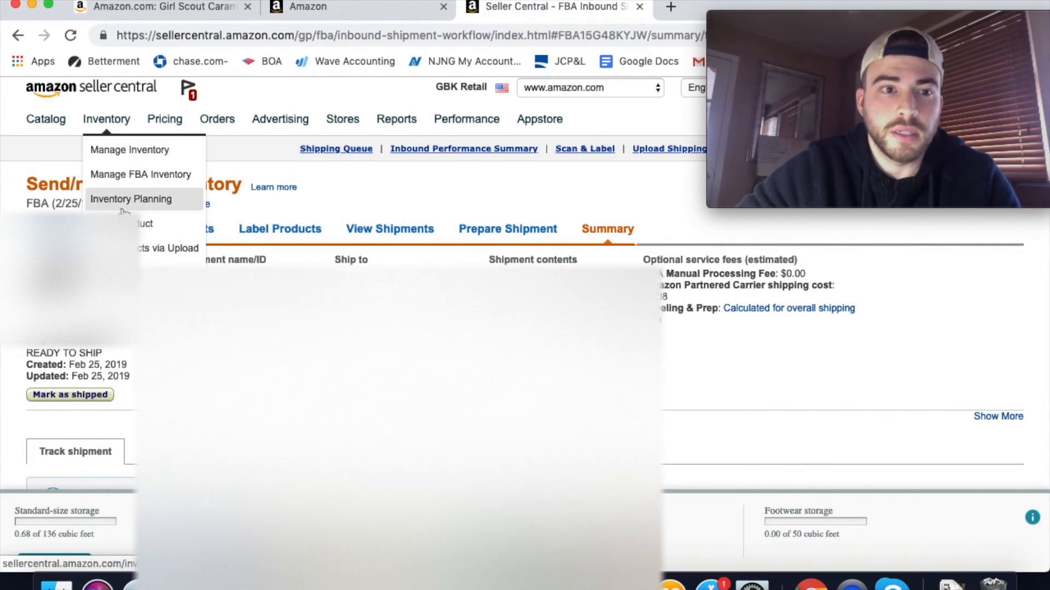
click(135, 322)
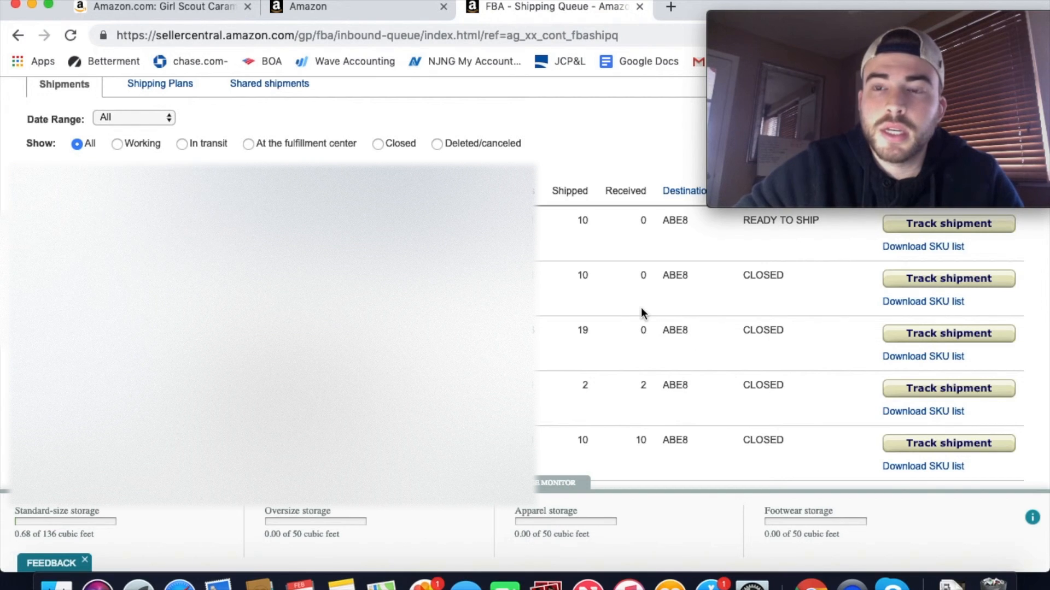
click(963, 222)
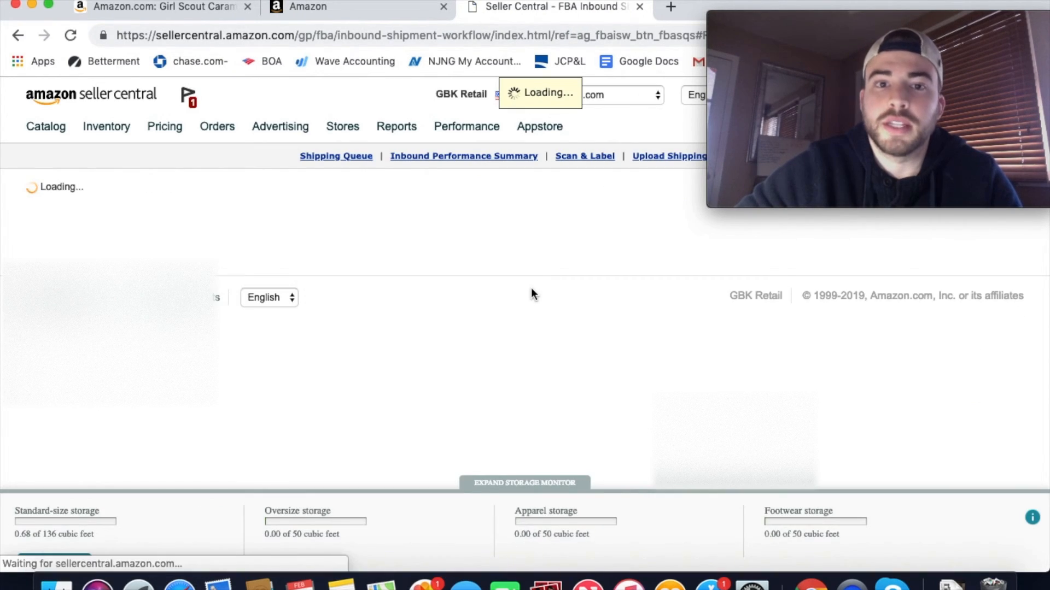
scroll(530, 294, down, 6)
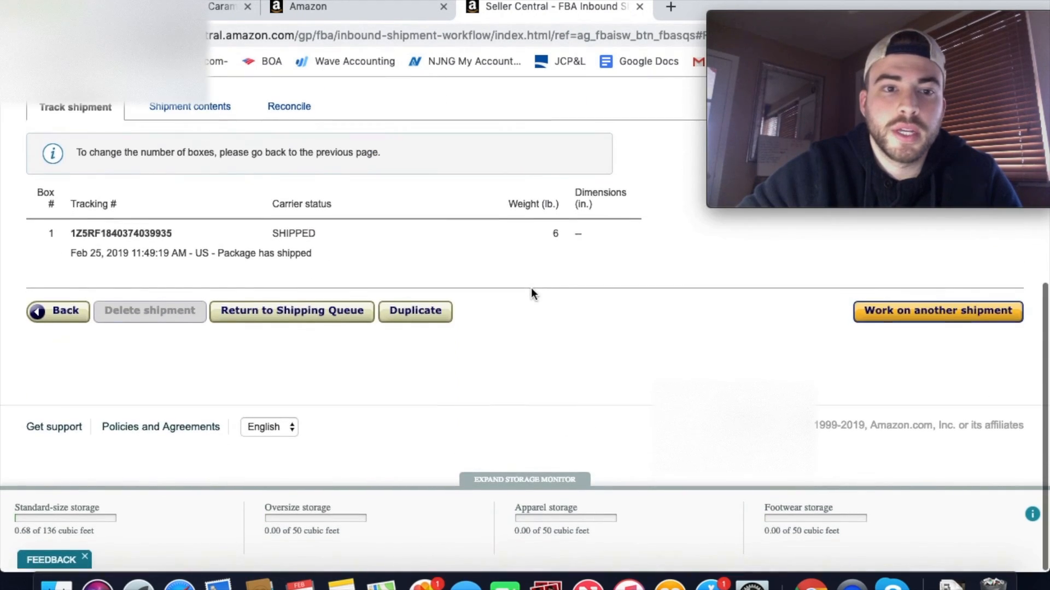